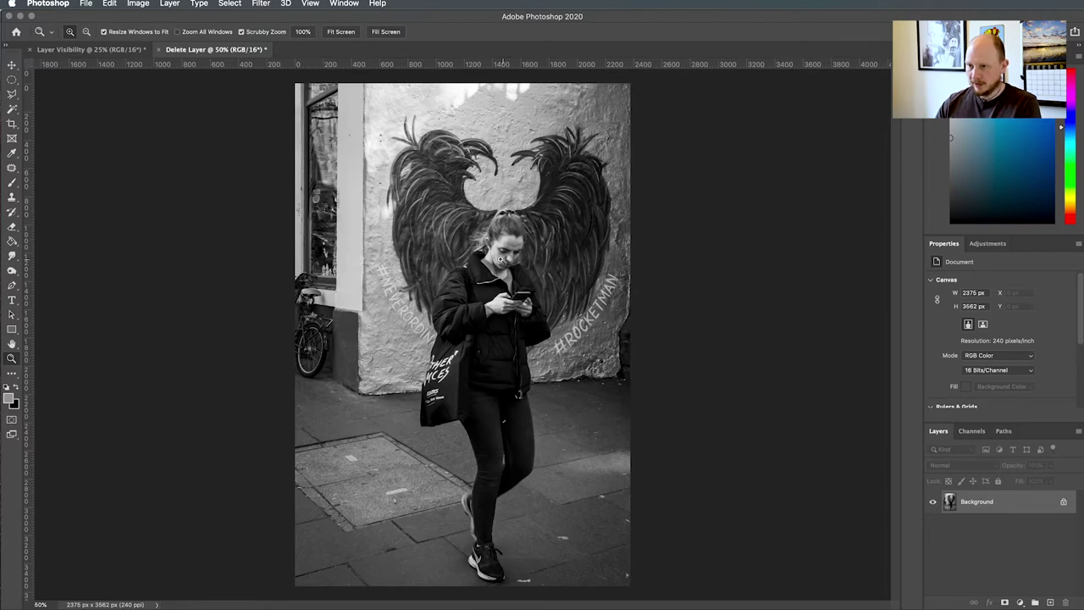
# - Zoom to 200% on the woman's face and scroll around to inspect the painted wings
pyautogui.click(505, 248)
pyautogui.click(505, 247)
pyautogui.click(505, 247)
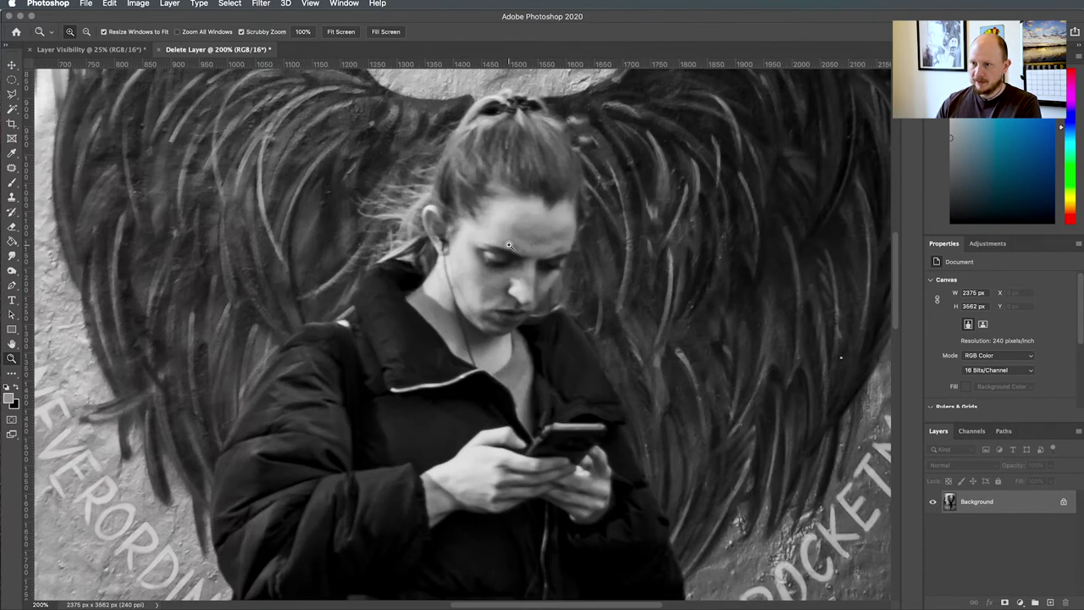
pyautogui.scroll(2, 611, 304)
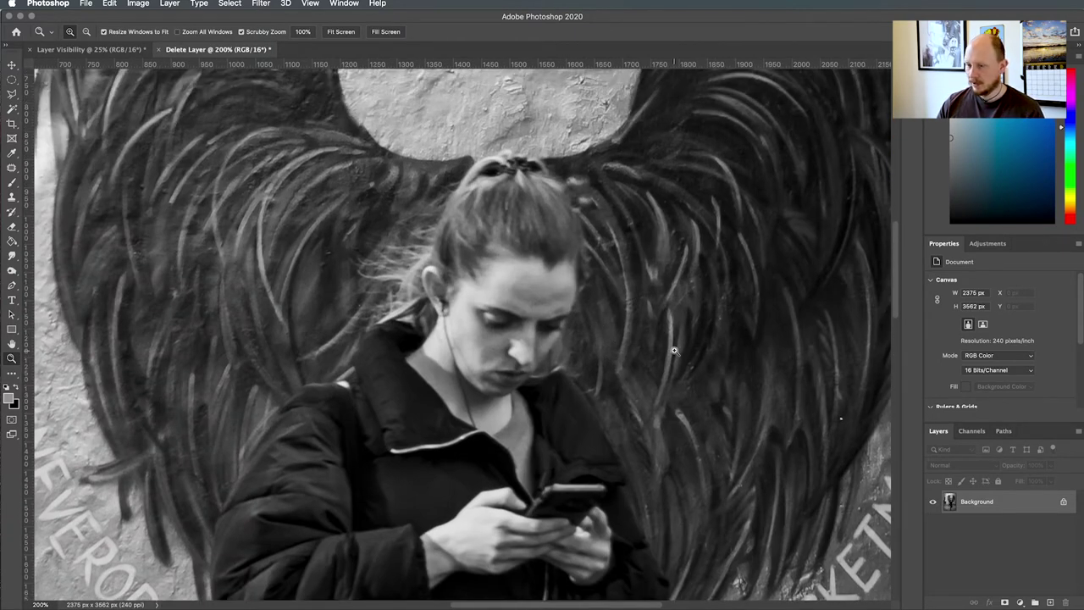
pyautogui.scroll(-4, 610, 333)
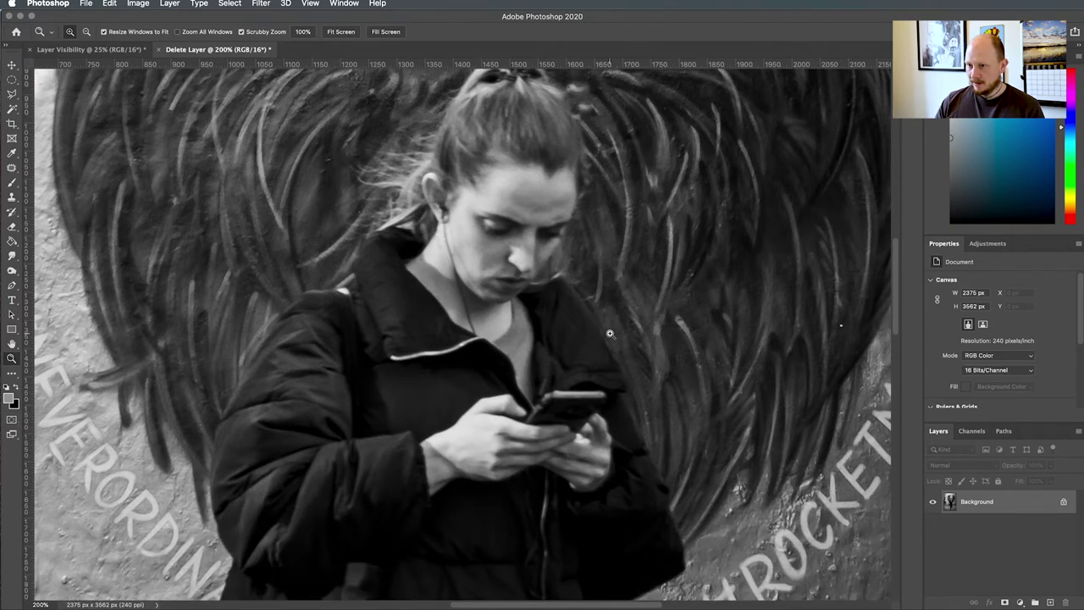
pyautogui.scroll(3, 610, 332)
pyautogui.scroll(6, 610, 333)
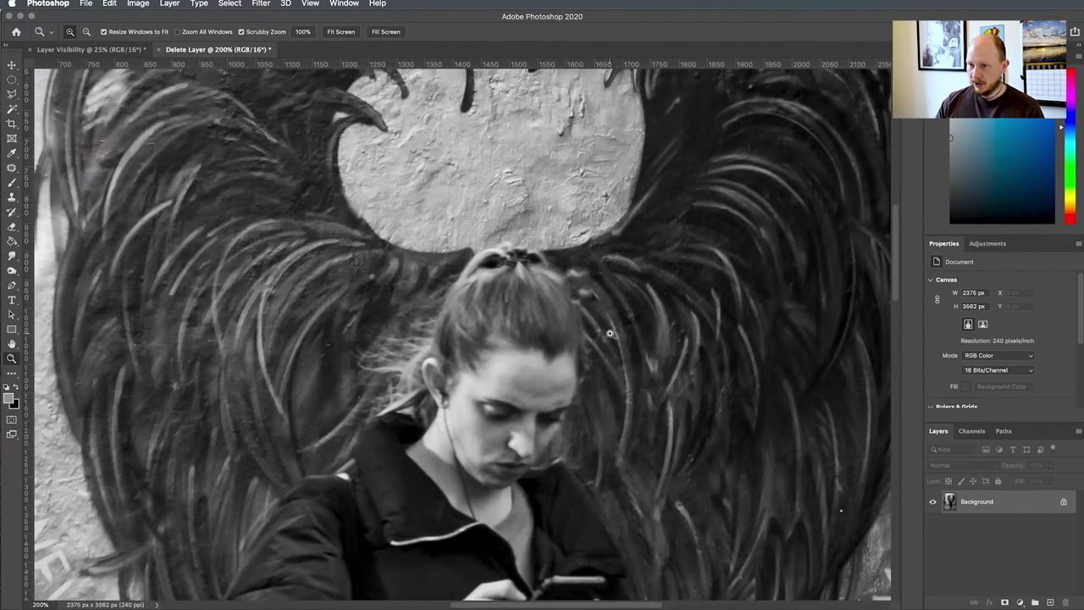
pyautogui.scroll(4, 610, 333)
pyautogui.scroll(-7, 610, 333)
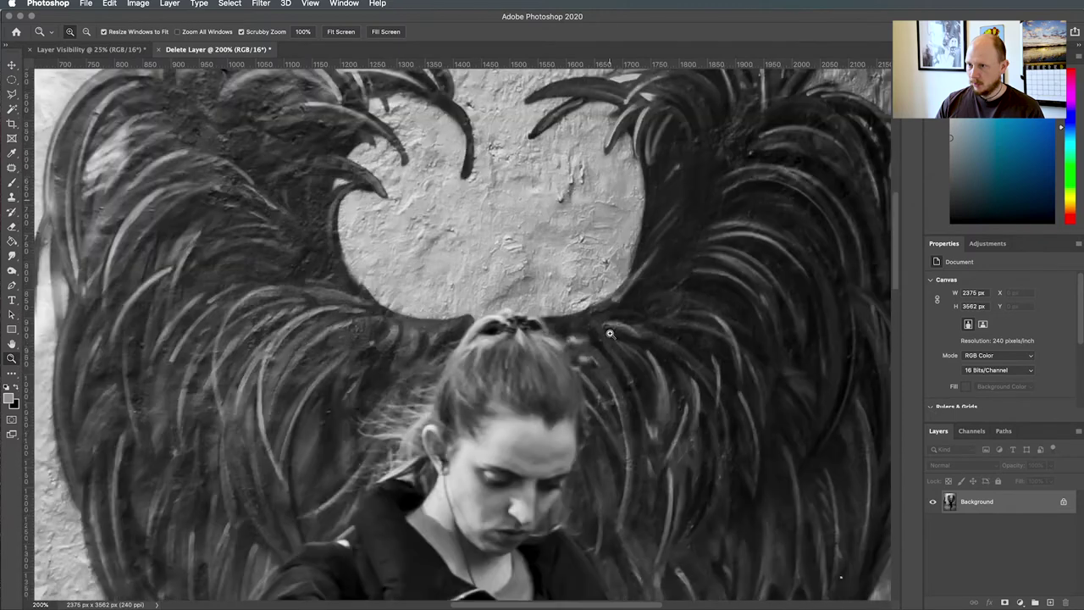
pyautogui.scroll(-3, 610, 333)
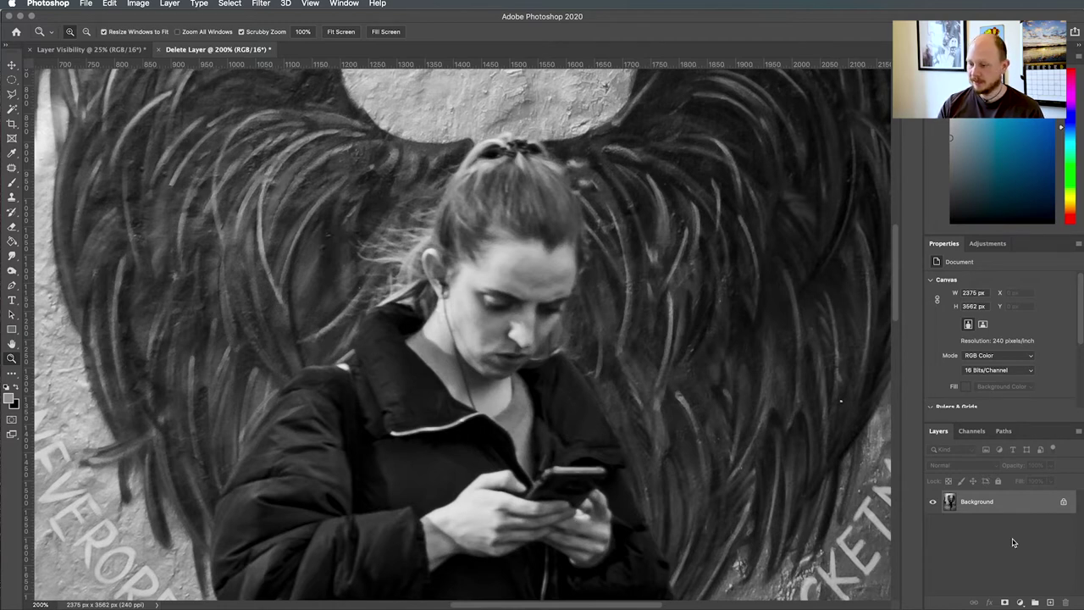
# - Duplicate the Background onto Layer 1 and bring up the Filter > Other submenu
pyautogui.press('super+j')
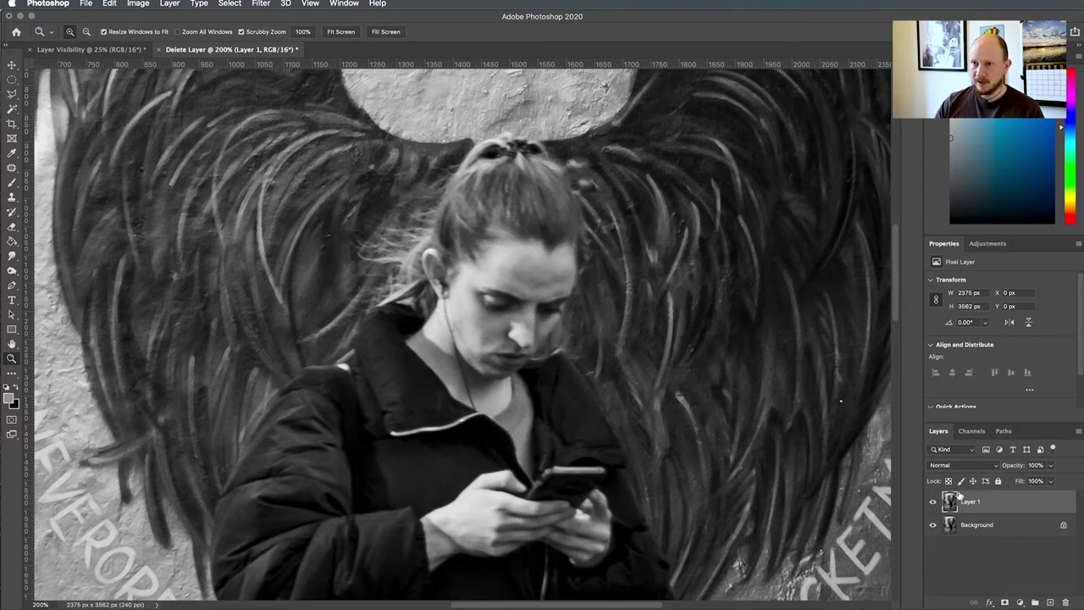
pyautogui.click(261, 4)
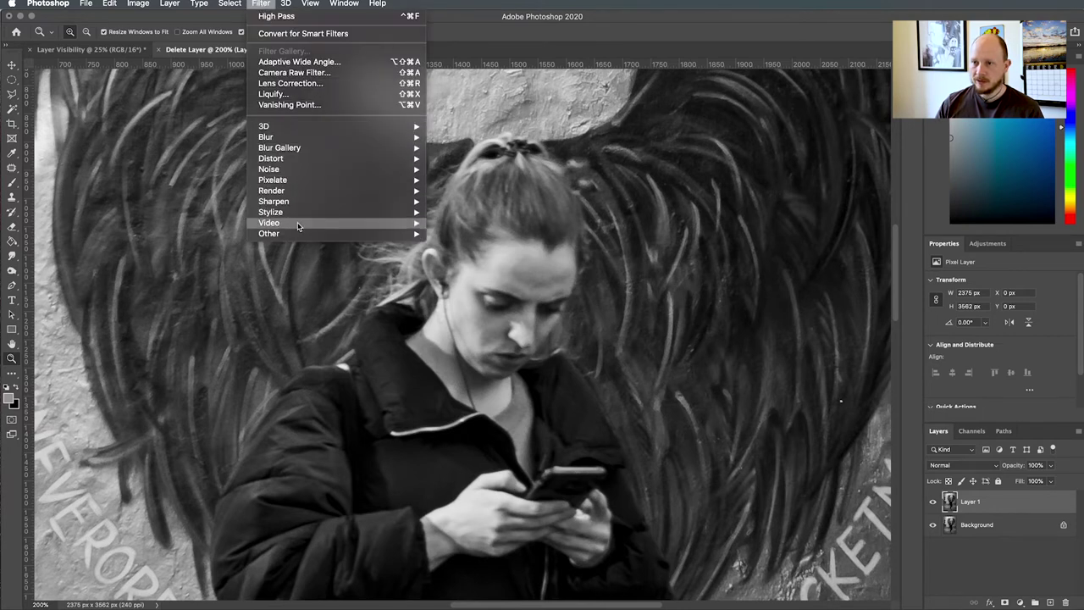
pyautogui.moveTo(296, 234)
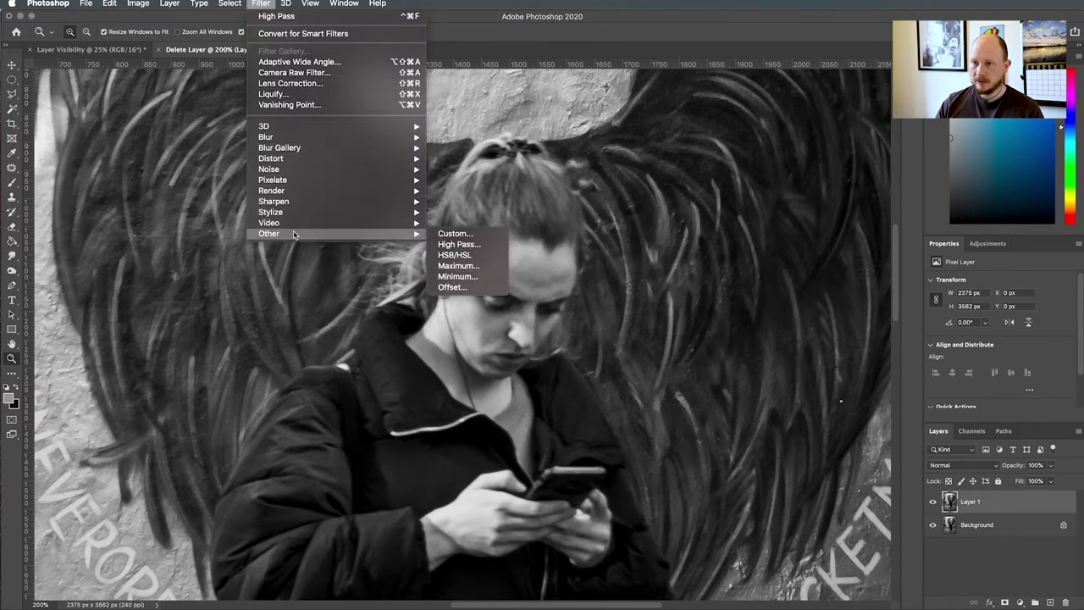
# - Preview High Pass on Layer 1 with the Radius set to about 1.3 pixels
pyautogui.click(470, 244)
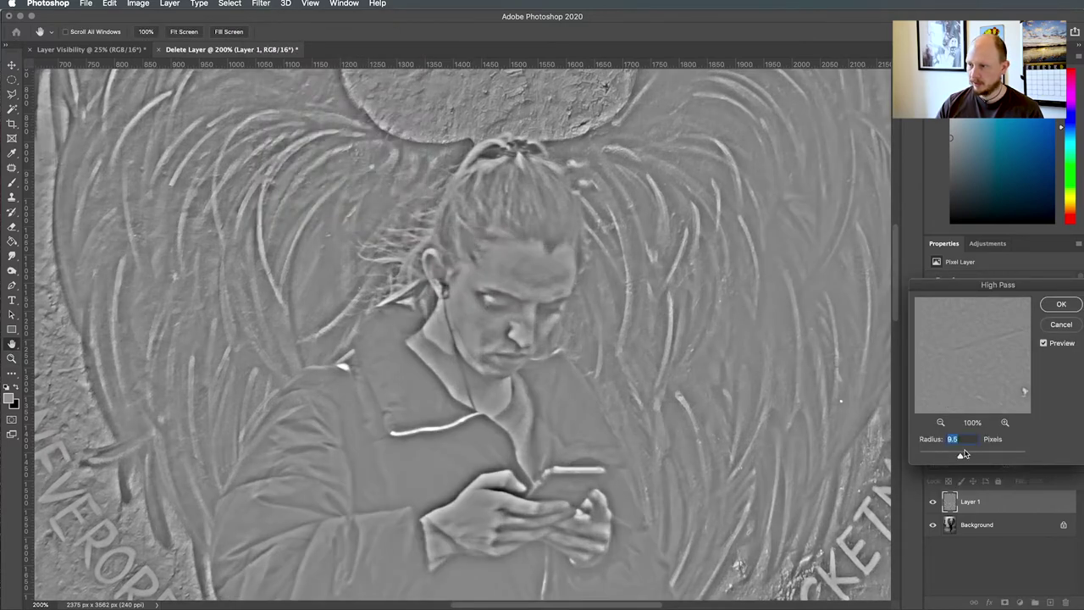
pyautogui.moveTo(961, 456); pyautogui.dragTo(928, 458)
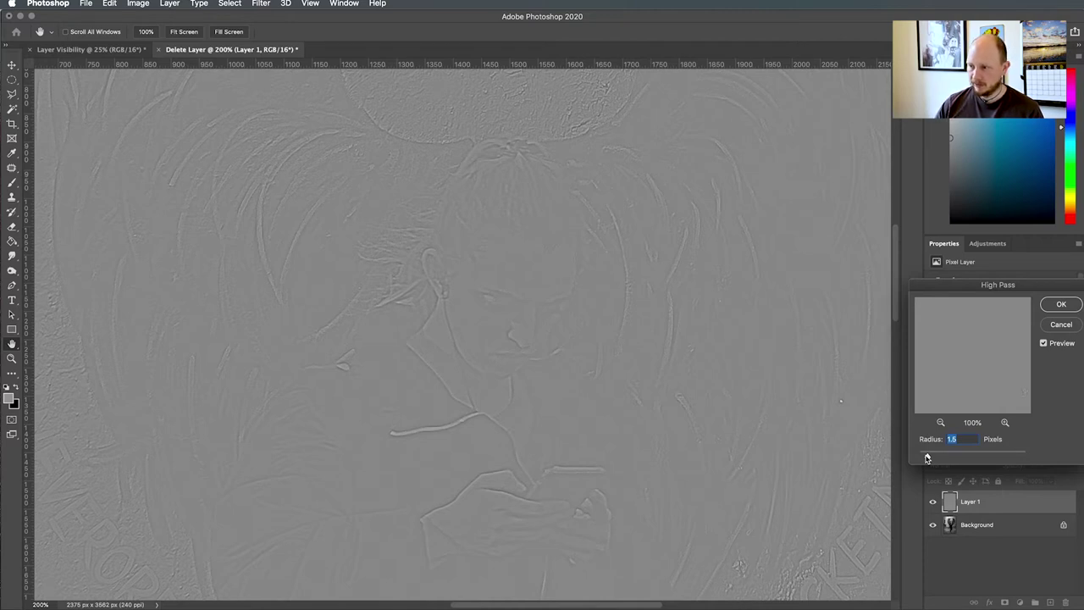
pyautogui.moveTo(927, 458); pyautogui.dragTo(924, 458)
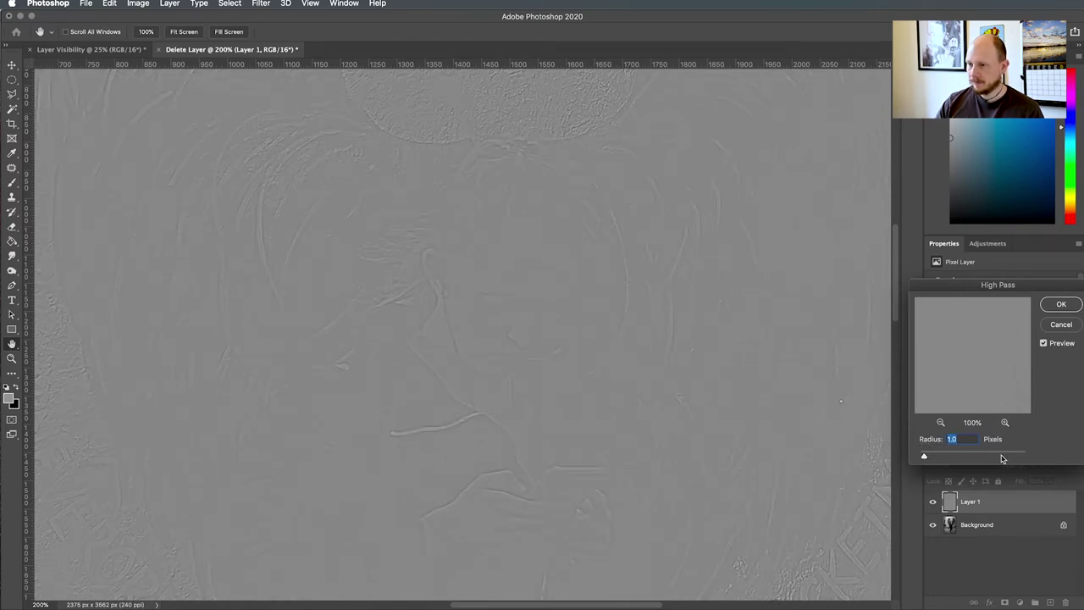
pyautogui.moveTo(925, 458); pyautogui.dragTo(918, 458)
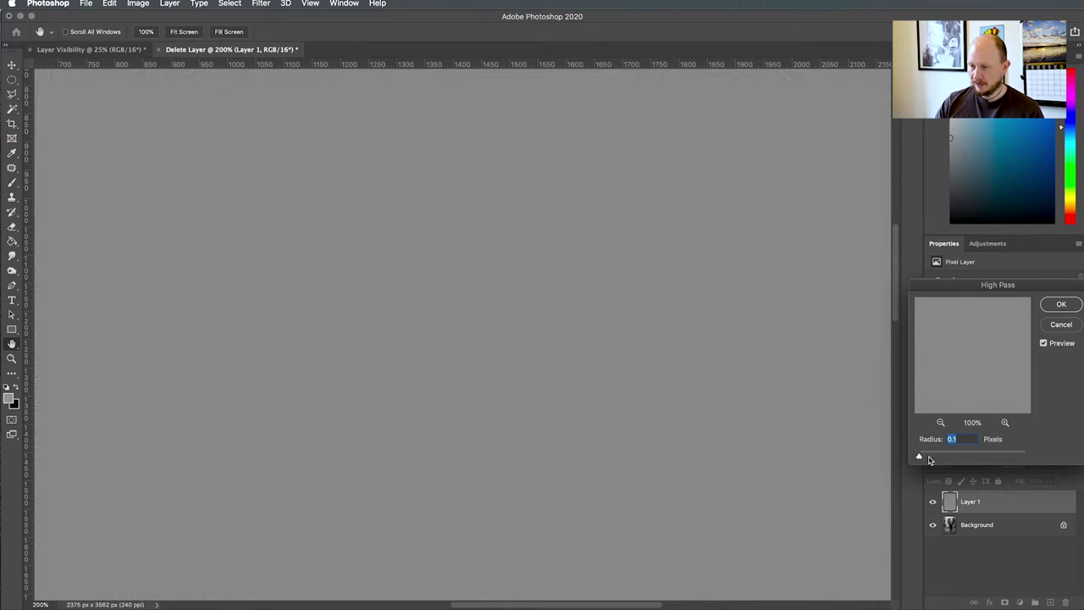
pyautogui.click(920, 459)
pyautogui.moveTo(919, 458); pyautogui.dragTo(927, 459)
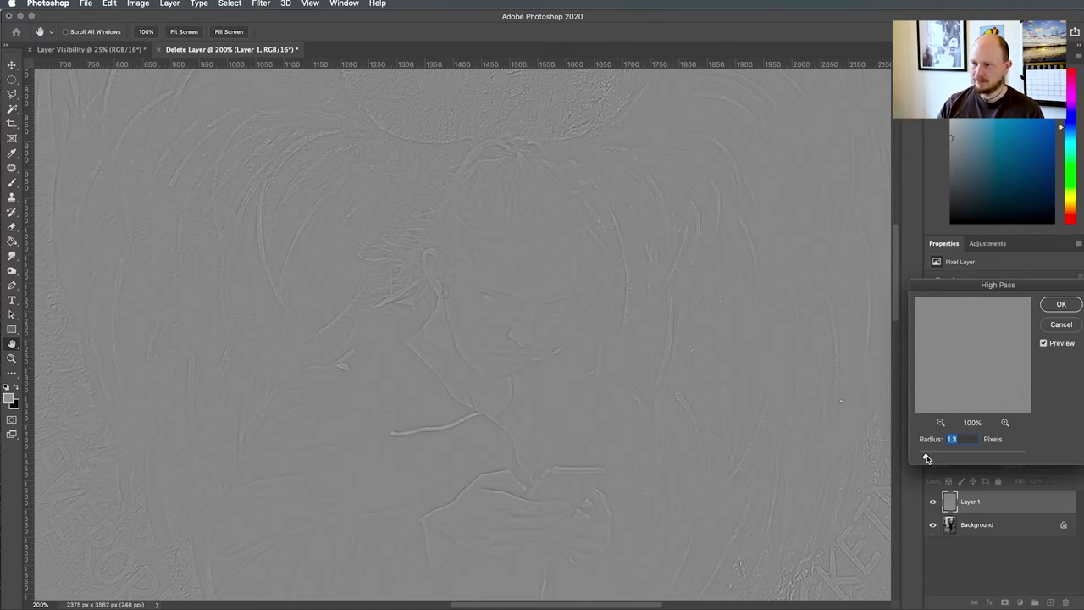
pyautogui.hscroll(-2, 927, 458)
pyautogui.scroll(1, 927, 458)
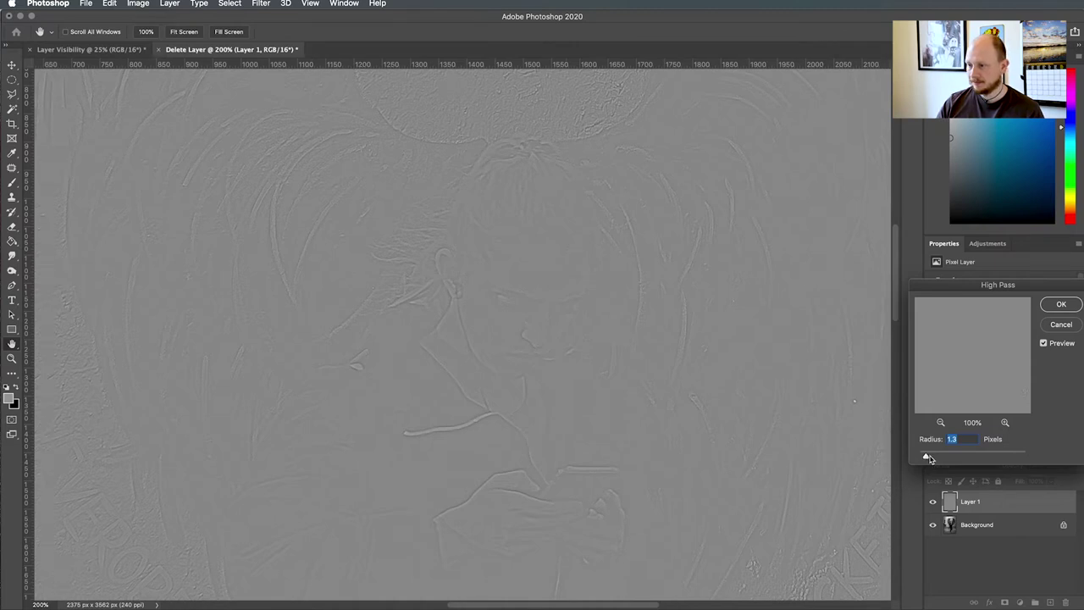
pyautogui.moveTo(926, 458); pyautogui.dragTo(927, 459)
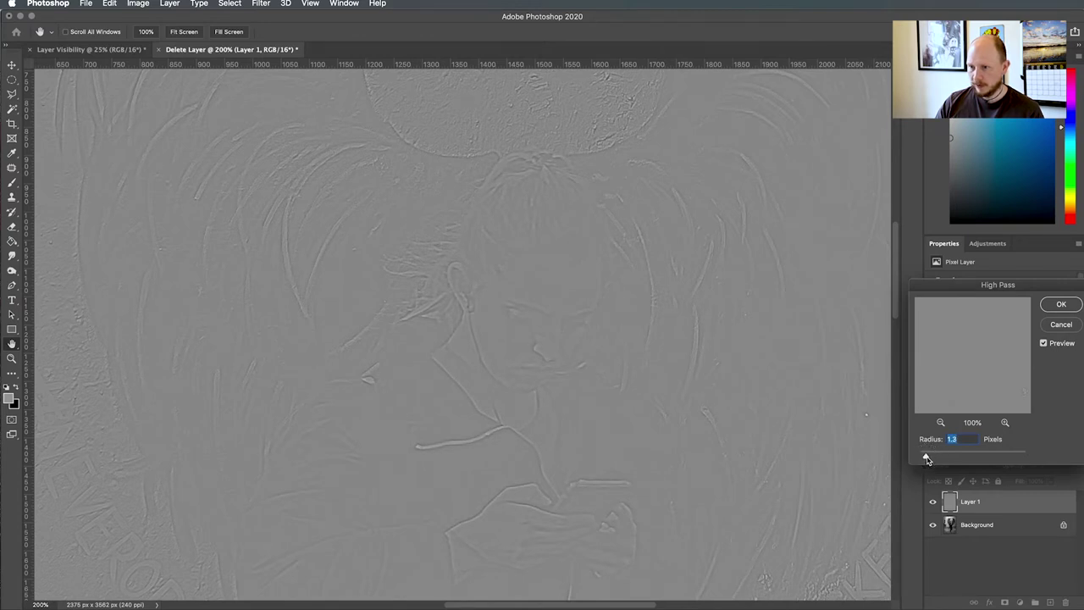
# - Apply the 1.3-pixel High Pass and set Layer 1's blend mode to Overlay
pyautogui.click(1059, 305)
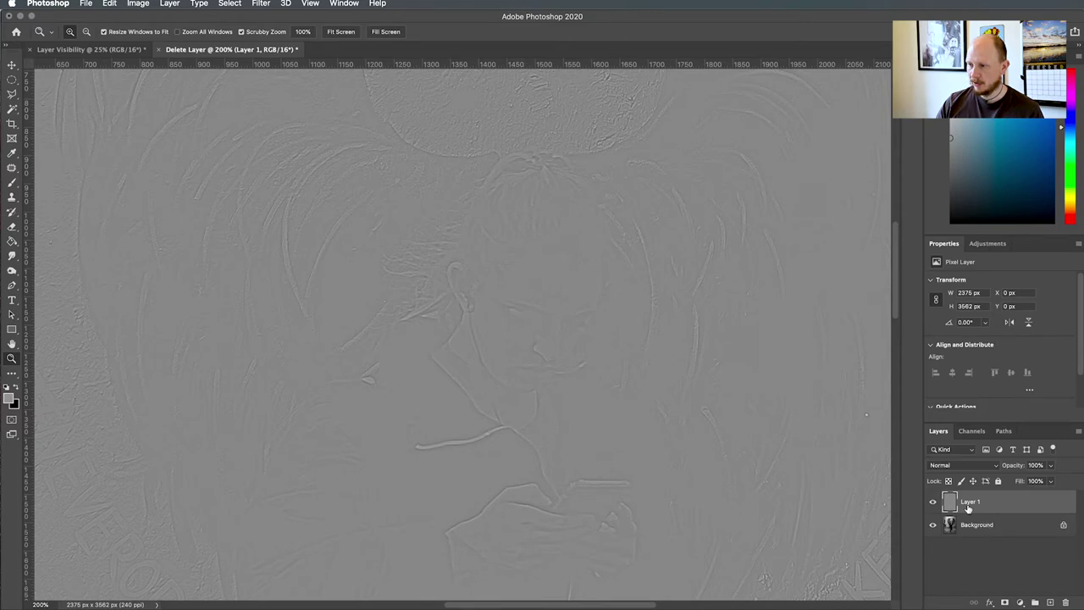
pyautogui.click(997, 468)
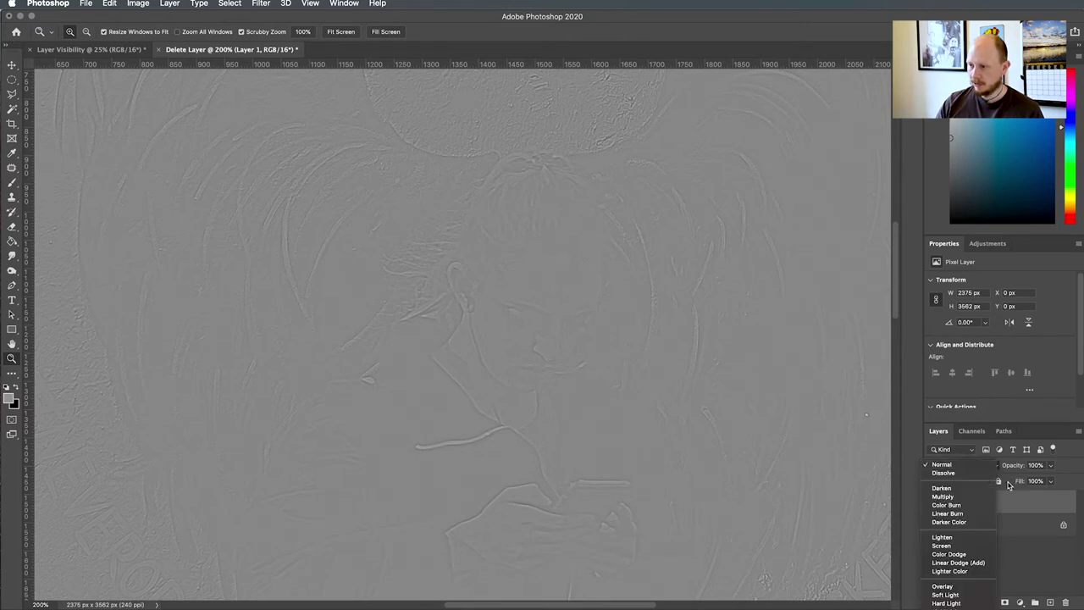
pyautogui.click(987, 466)
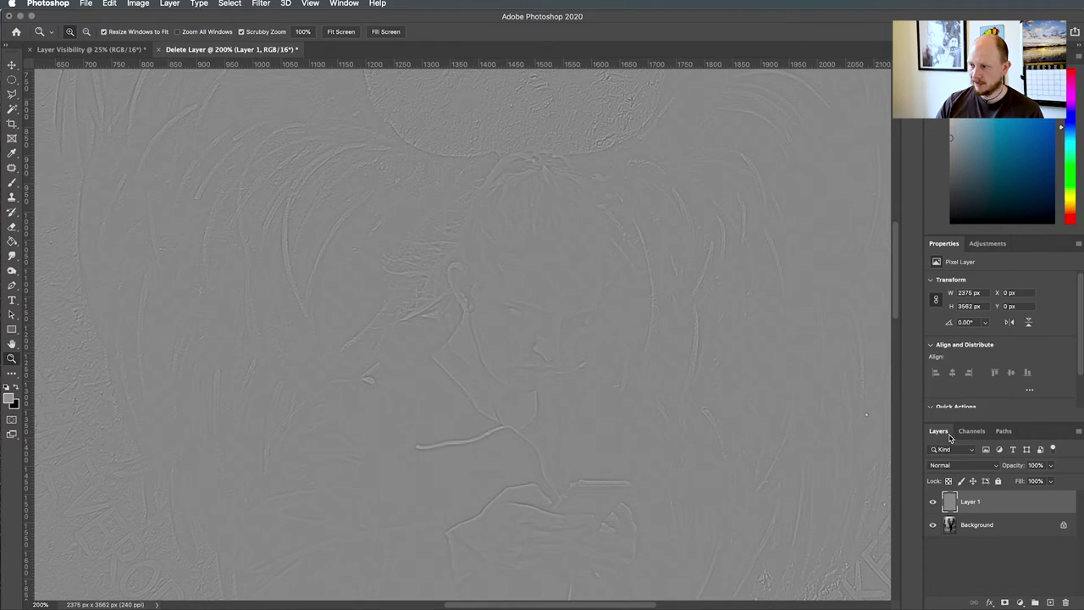
pyautogui.click(998, 469)
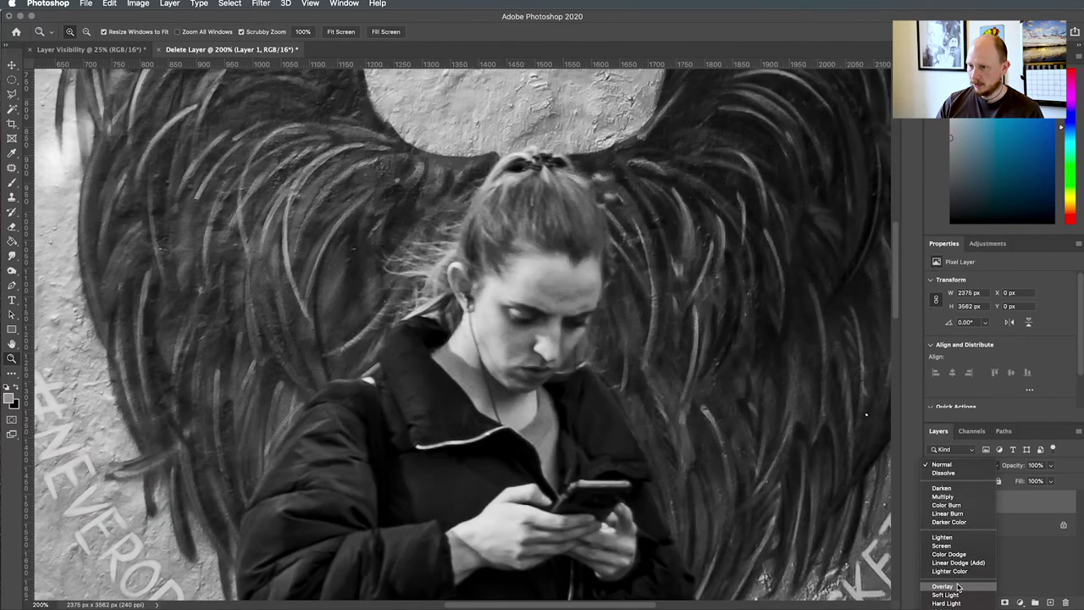
pyautogui.click(956, 586)
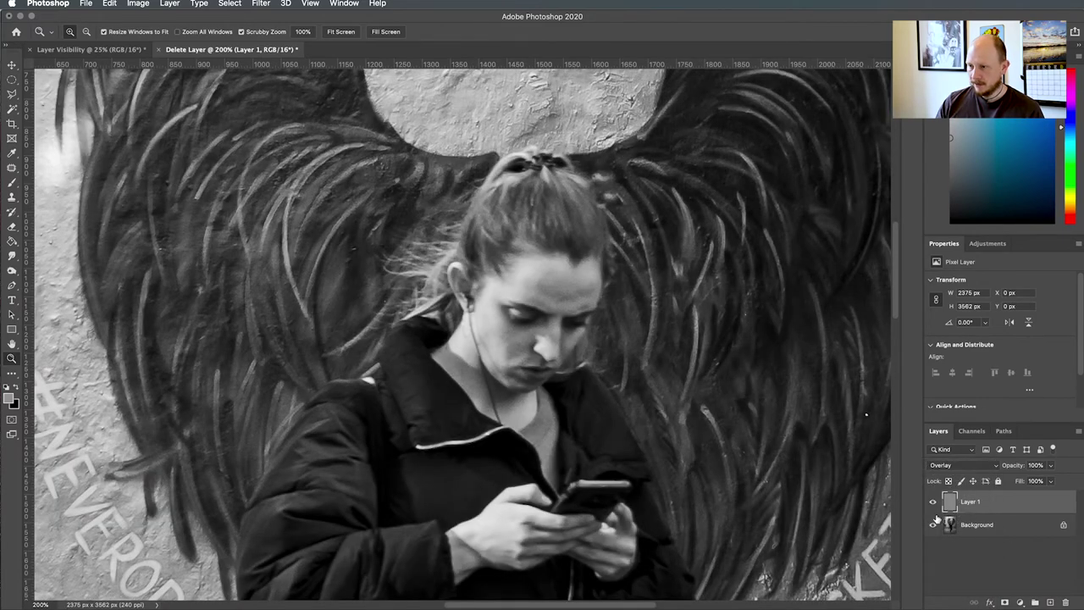
# - Zoom in on the face and toggle Layer 1's visibility to compare before and after sharpening
pyautogui.click(562, 319)
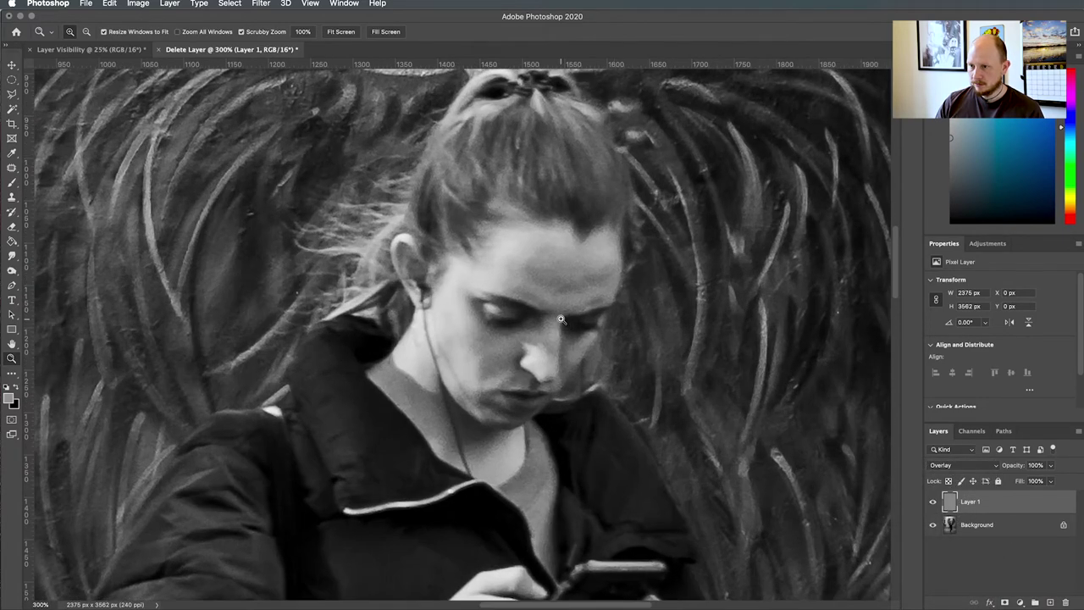
pyautogui.click(933, 503)
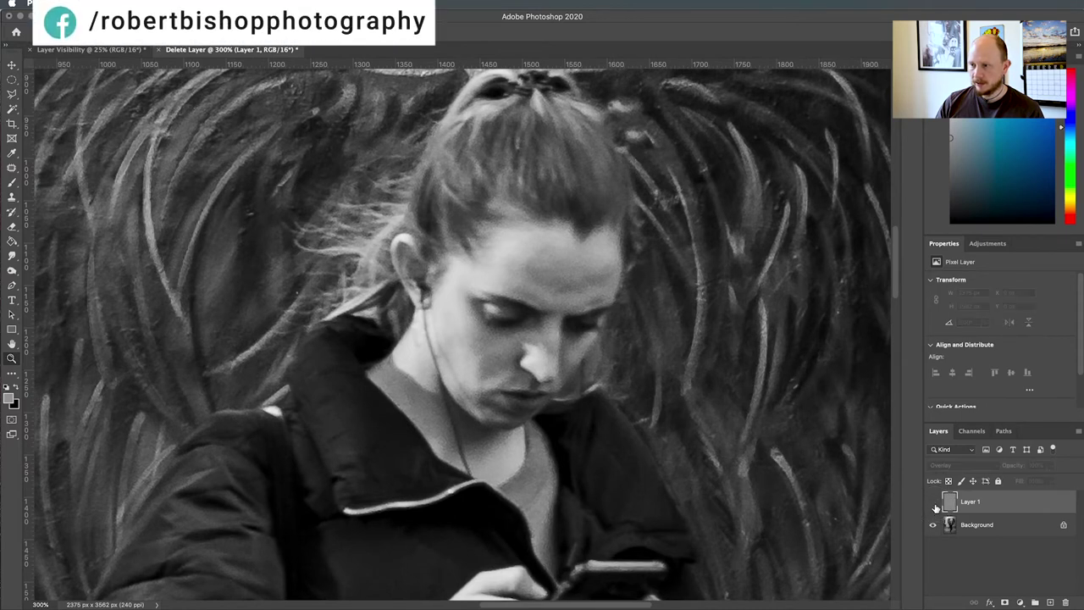
pyautogui.click(934, 503)
pyautogui.click(933, 503)
pyautogui.click(934, 503)
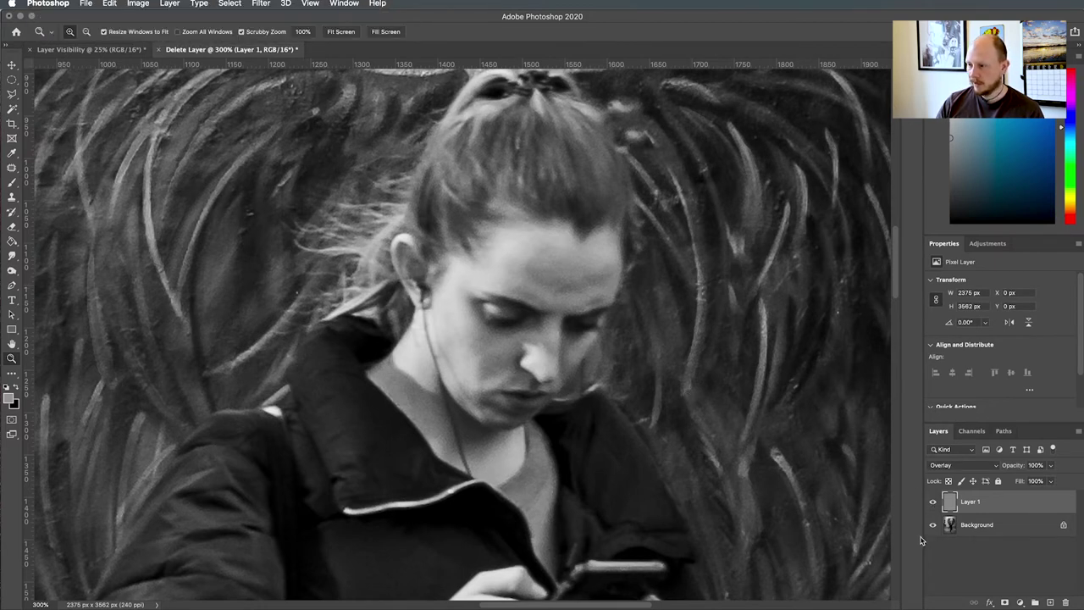
pyautogui.click(933, 503)
pyautogui.click(934, 503)
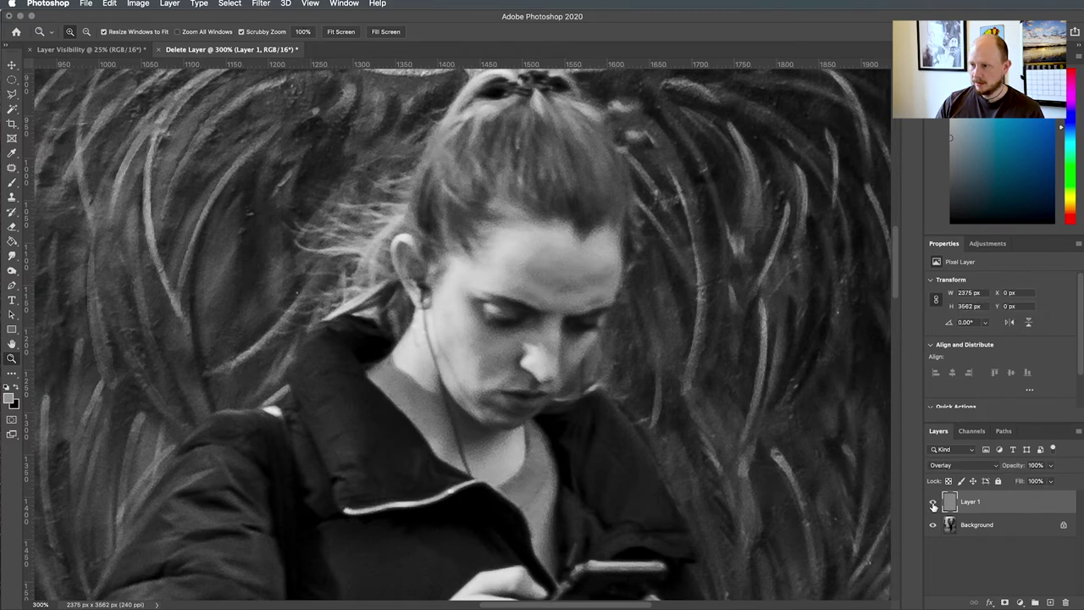
pyautogui.click(933, 504)
pyautogui.click(933, 504)
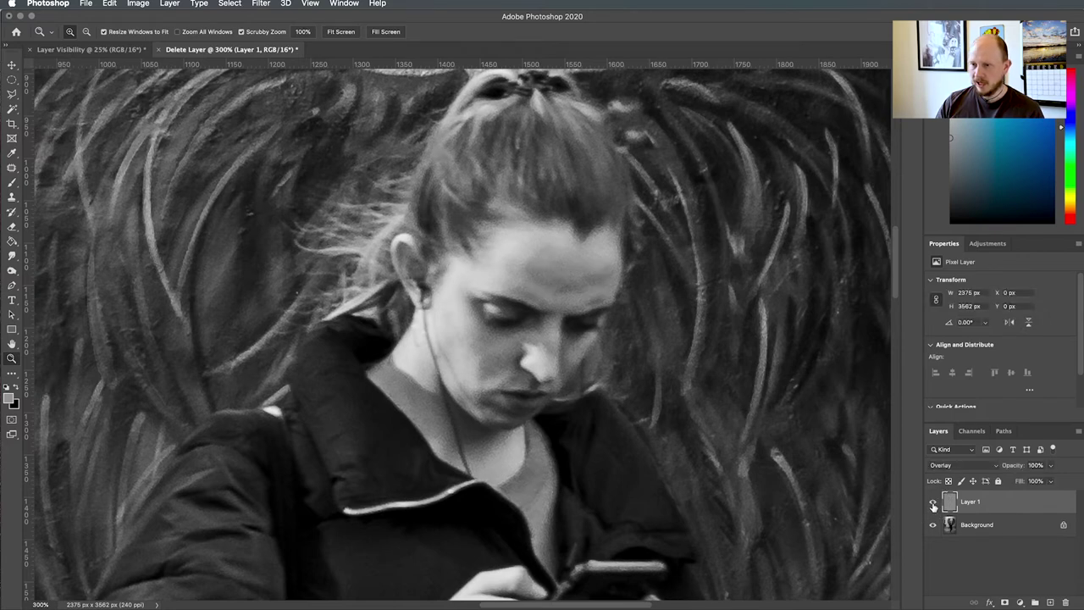
# - Zoom back out toward the whole street photo
pyautogui.click(562, 282)
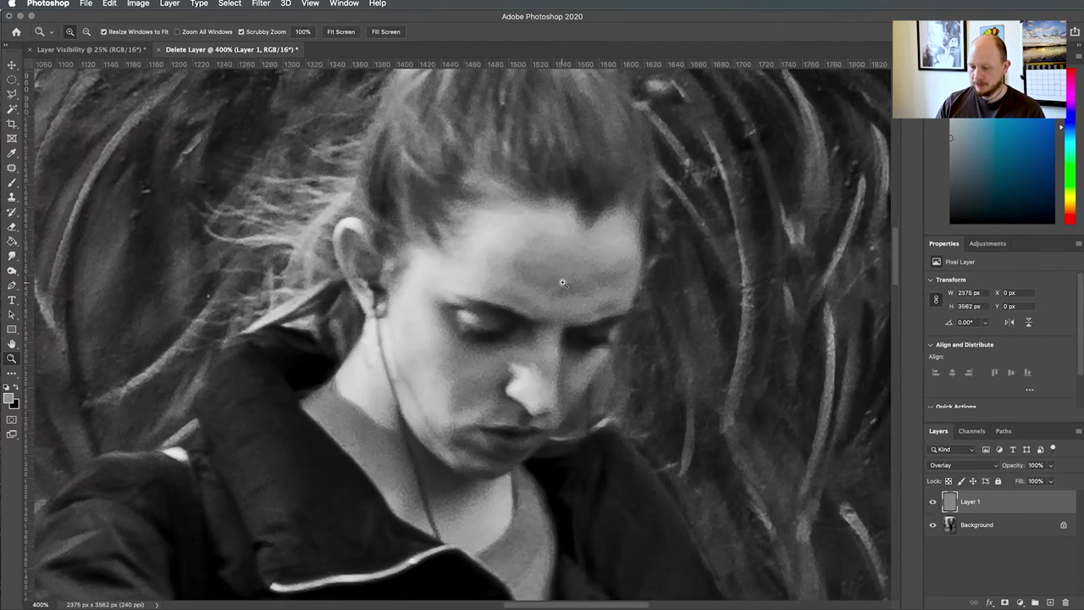
pyautogui.keyDown('alt'); pyautogui.click(562, 282); pyautogui.keyUp('alt')
pyautogui.keyDown('alt'); pyautogui.click(563, 282); pyautogui.keyUp('alt')
pyautogui.keyDown('alt'); pyautogui.click(562, 282); pyautogui.keyUp('alt')
# - Switch to the Layer Visibility portrait document and duplicate its Background to Layer 1
pyautogui.keyDown('alt'); pyautogui.click(562, 282); pyautogui.keyUp('alt')
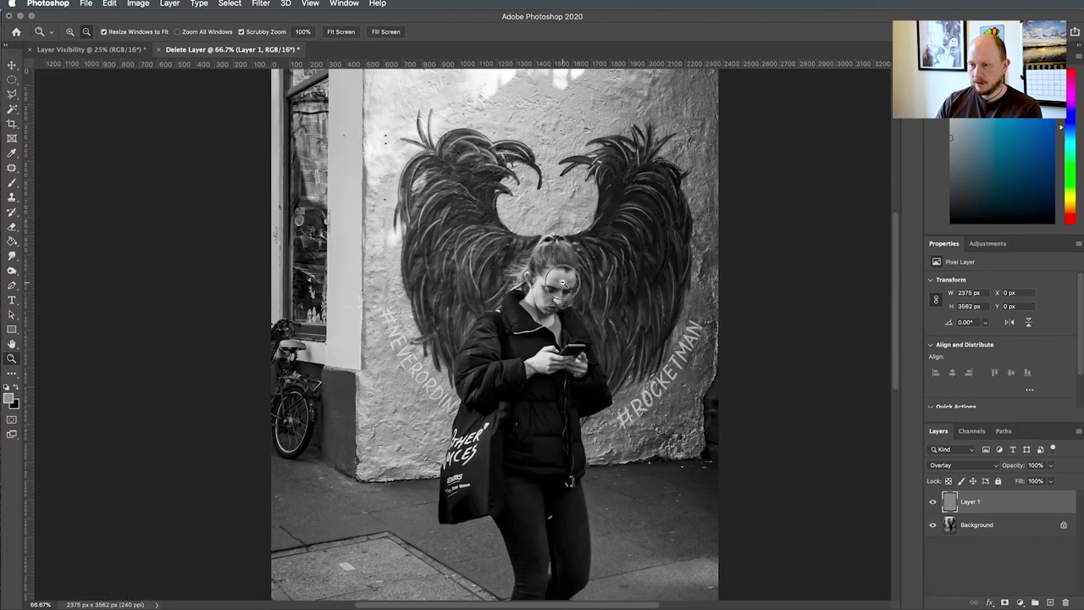
pyautogui.keyDown('alt'); pyautogui.click(562, 282); pyautogui.keyUp('alt')
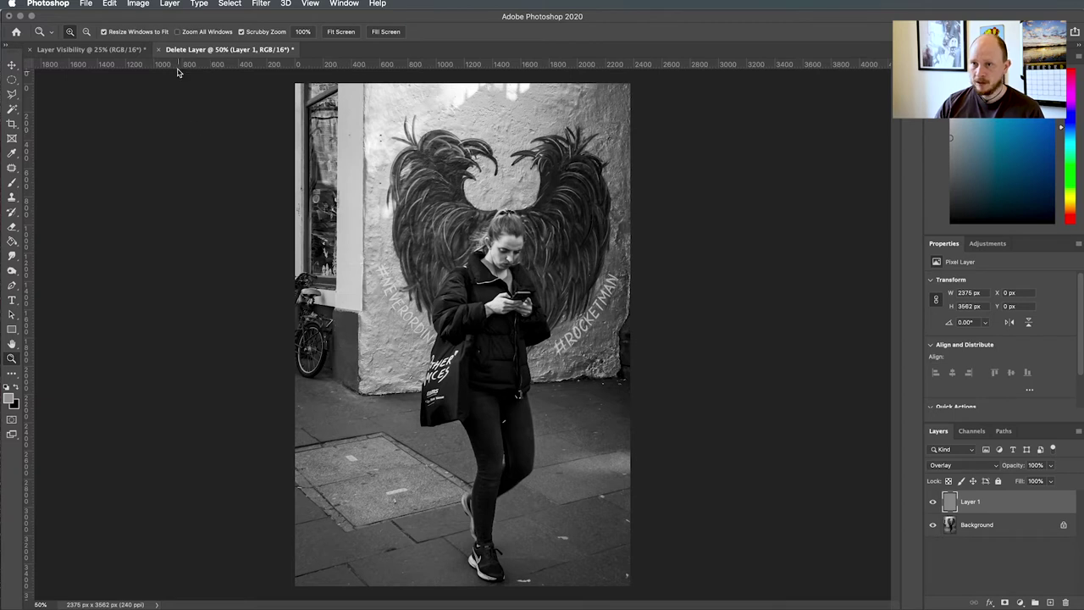
pyautogui.click(111, 50)
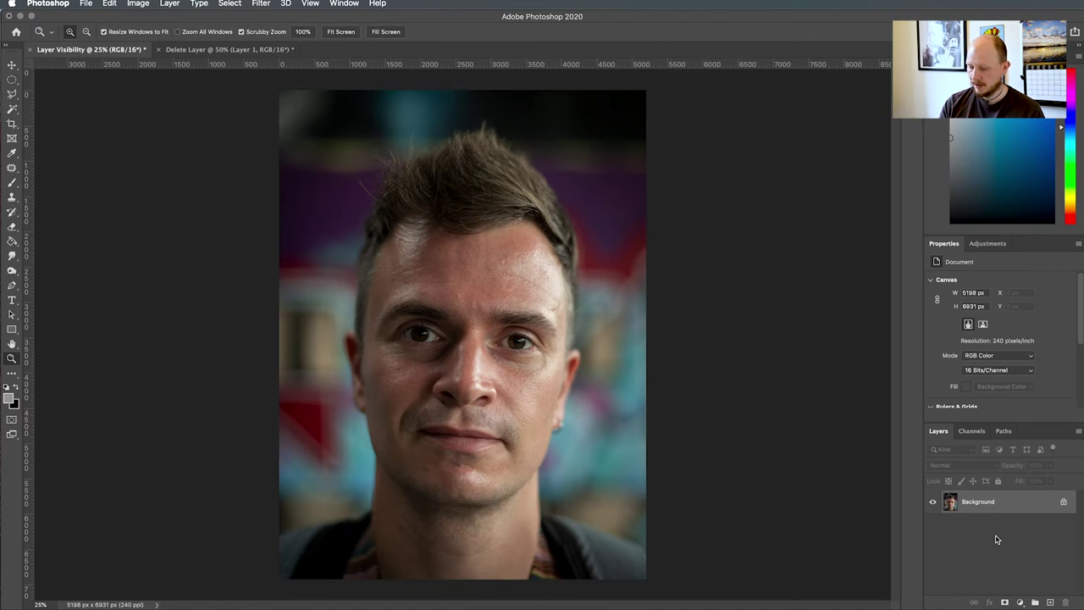
pyautogui.press('super+j')
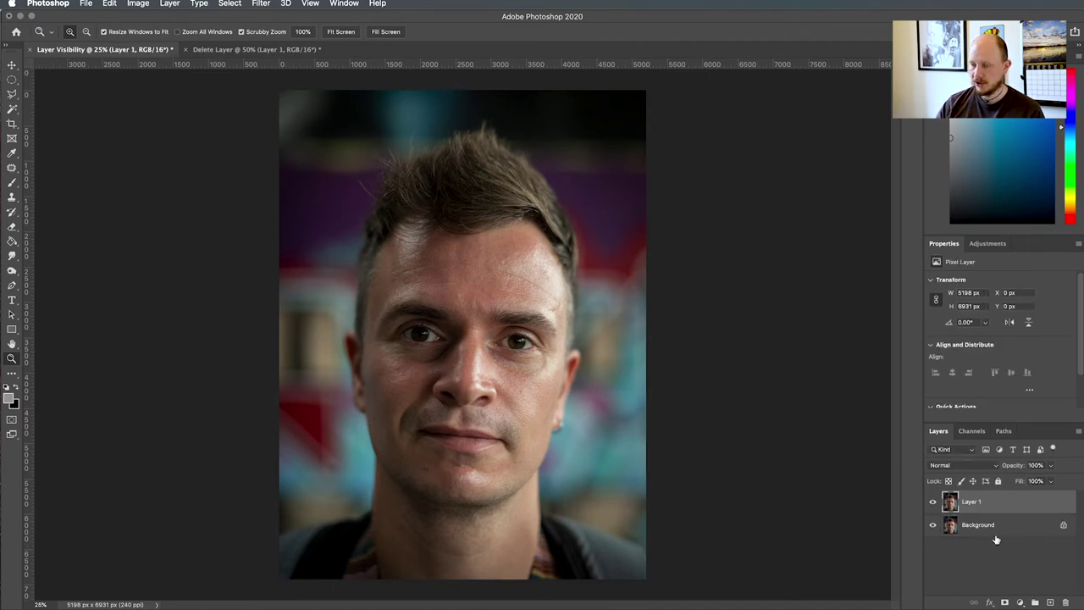
# - Apply a High Pass filter with a 10.1-pixel radius to the portrait's Layer 1
pyautogui.click(262, 6)
pyautogui.moveTo(300, 234)
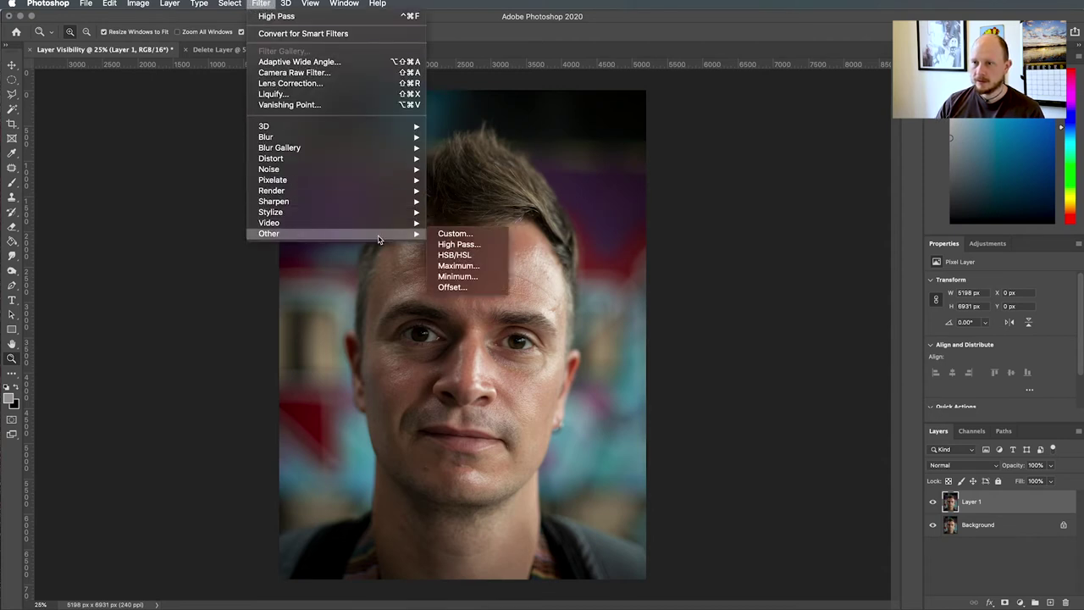
pyautogui.click(459, 244)
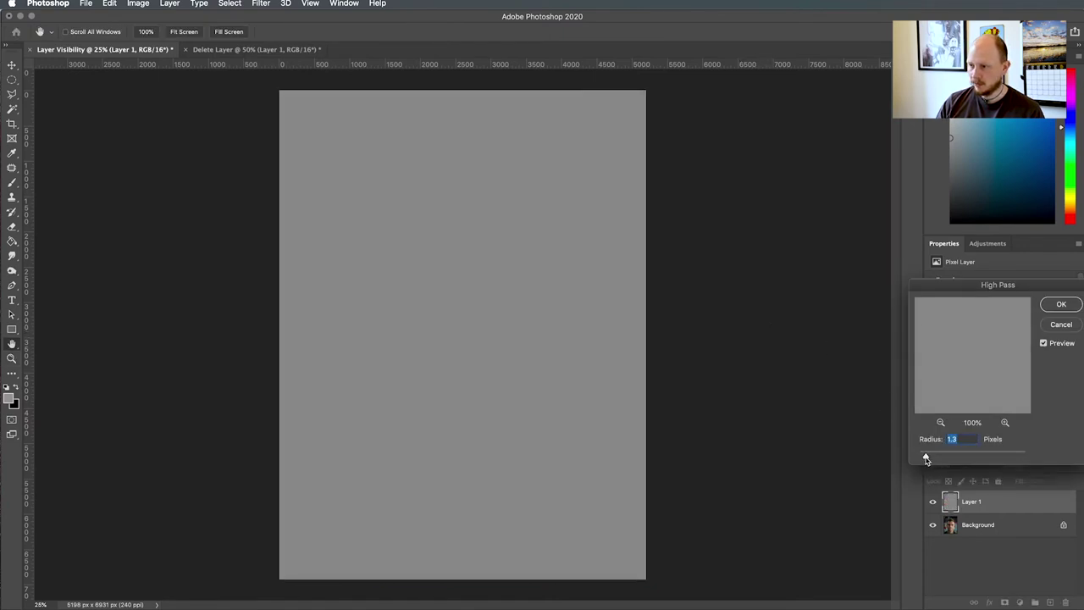
pyautogui.moveTo(927, 458); pyautogui.dragTo(962, 458)
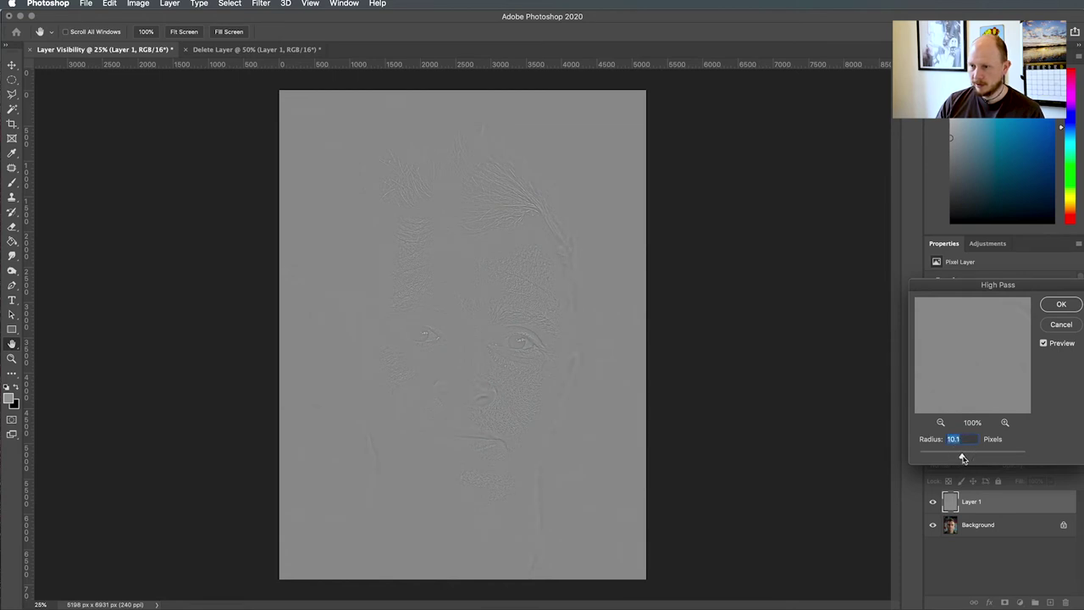
pyautogui.click(1062, 304)
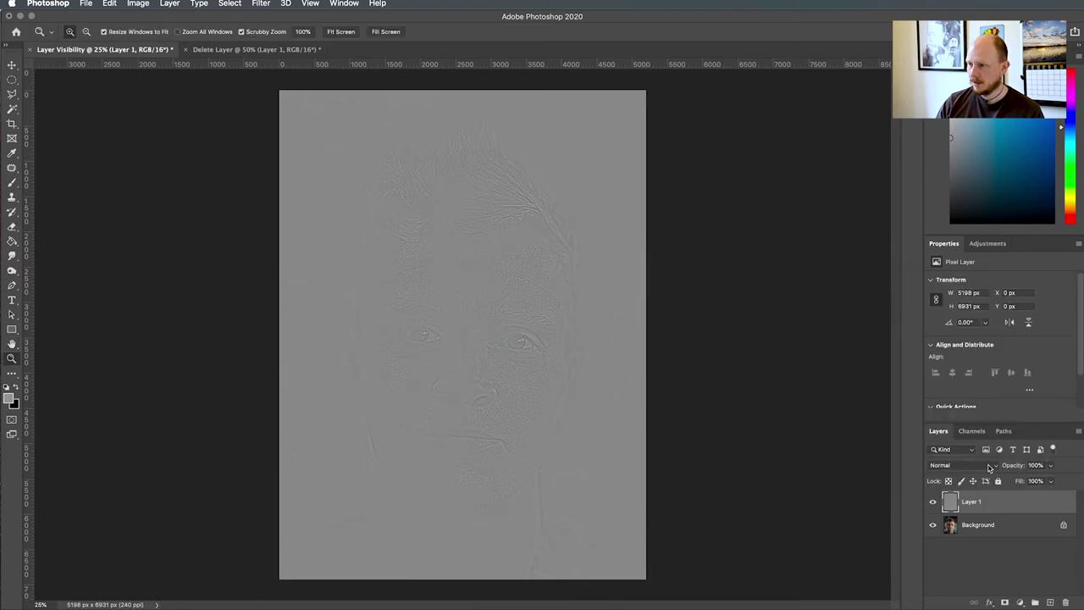
# - Set Layer 1 to Overlay and toggle its visibility to compare the sharpening
pyautogui.click(990, 469)
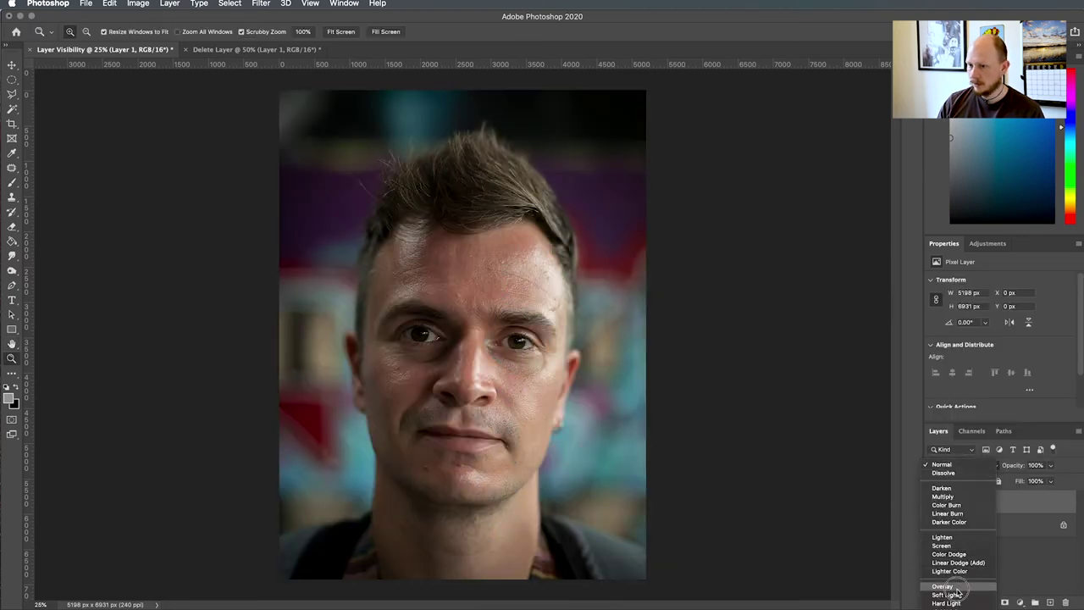
pyautogui.click(942, 586)
pyautogui.click(932, 503)
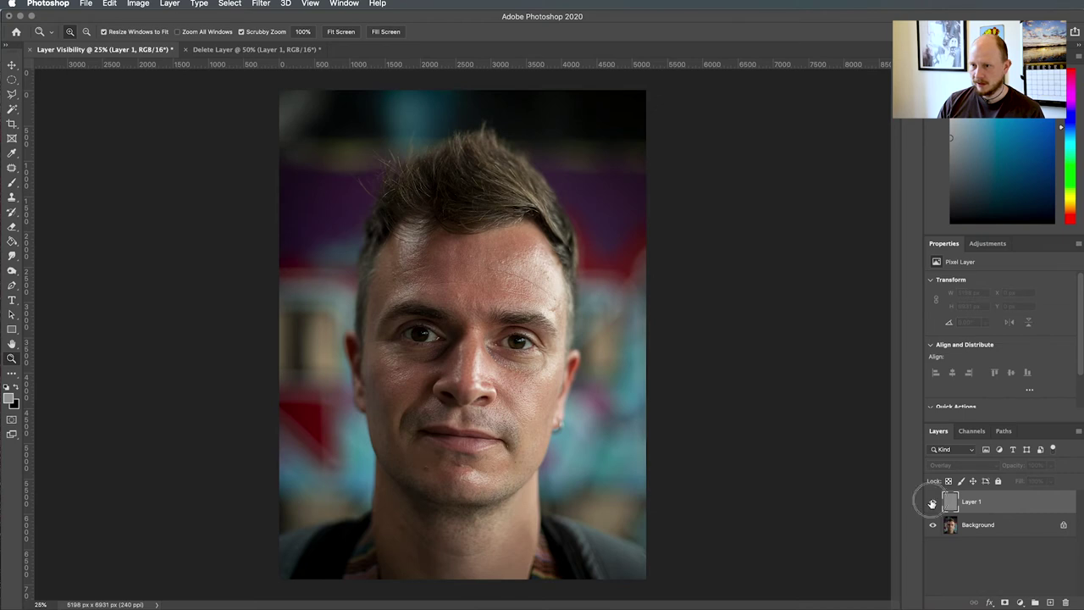
pyautogui.click(931, 503)
pyautogui.click(932, 502)
pyautogui.click(932, 503)
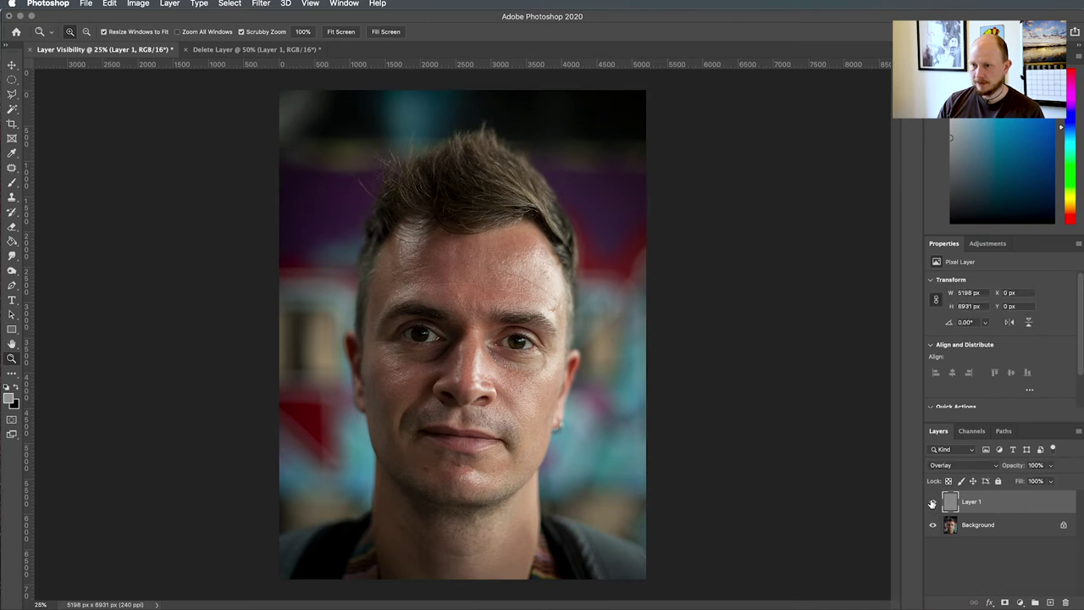
pyautogui.click(931, 502)
pyautogui.click(931, 503)
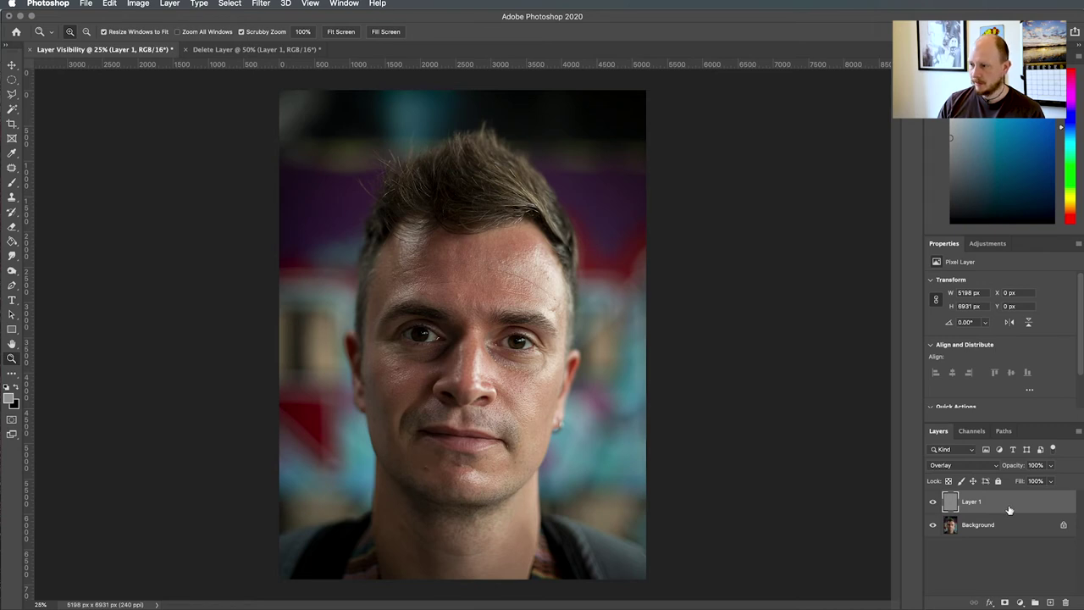
# - Add a Hide All layer mask to Layer 1
pyautogui.click(175, 7)
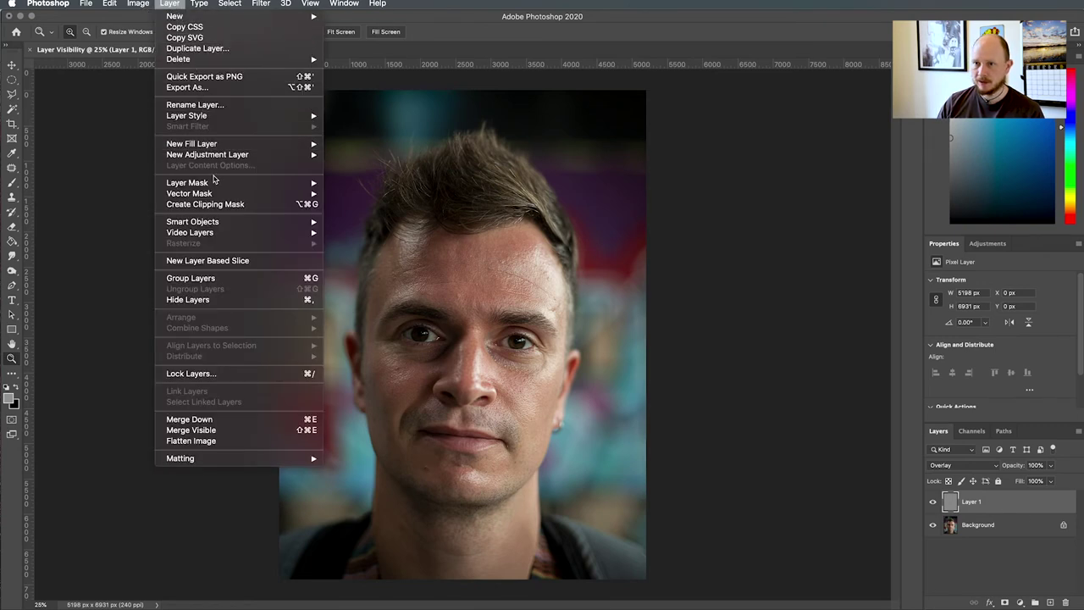
pyautogui.moveTo(216, 184)
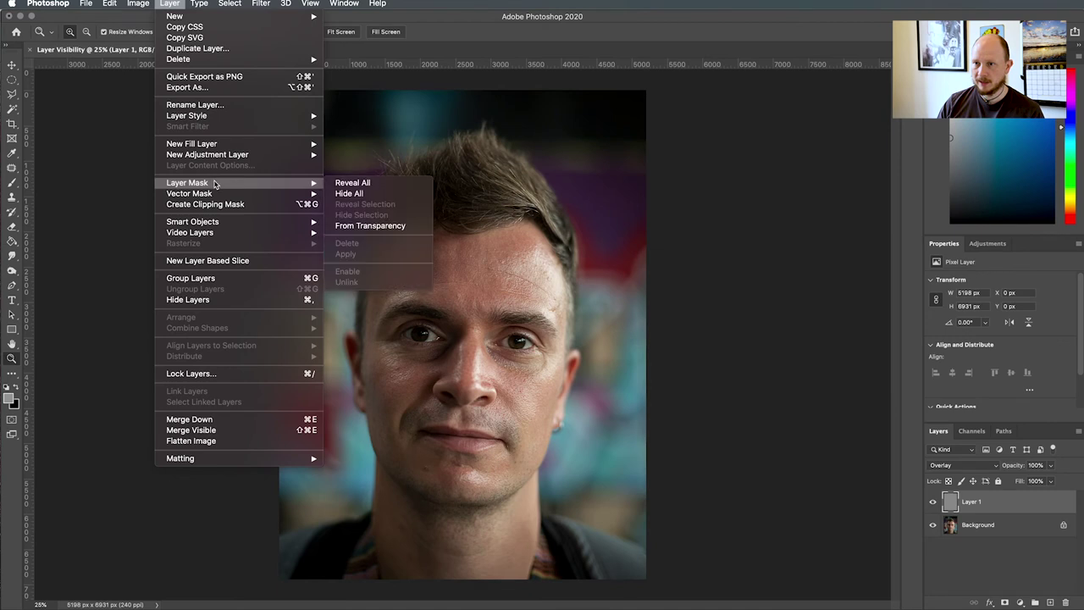
pyautogui.click(355, 193)
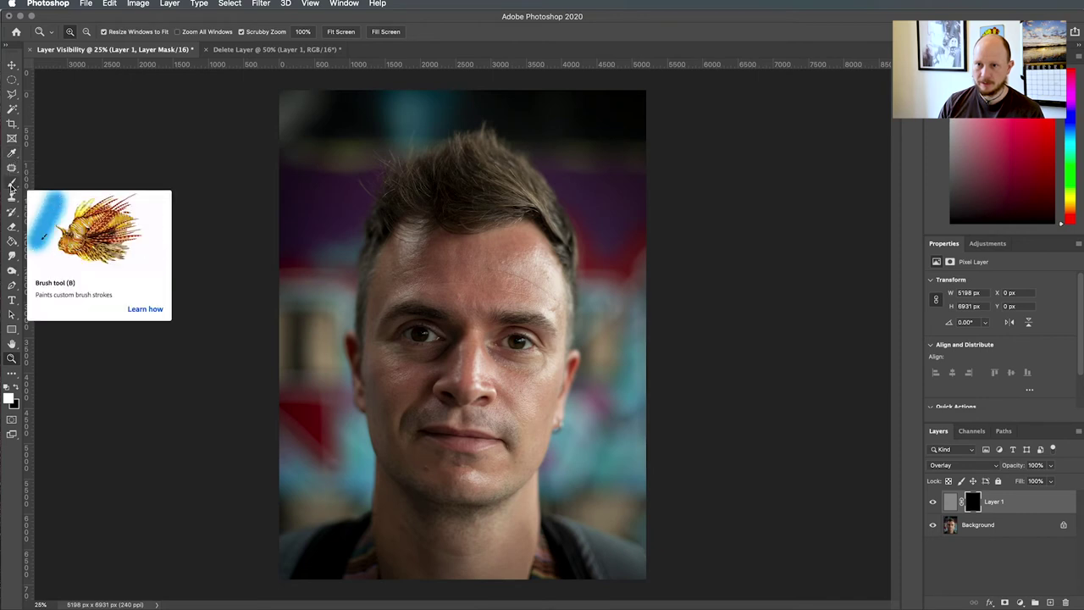
# - Pick a 500-pixel Brush, zoom in, and toggle Layer 1 to compare the sharpening
pyautogui.click(11, 185)
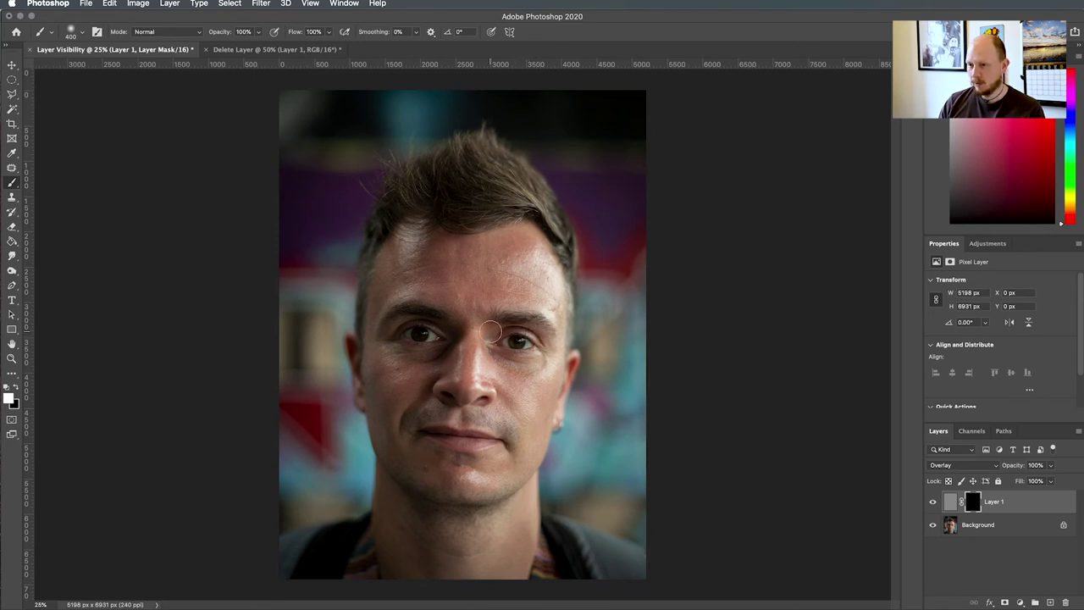
pyautogui.press(']')
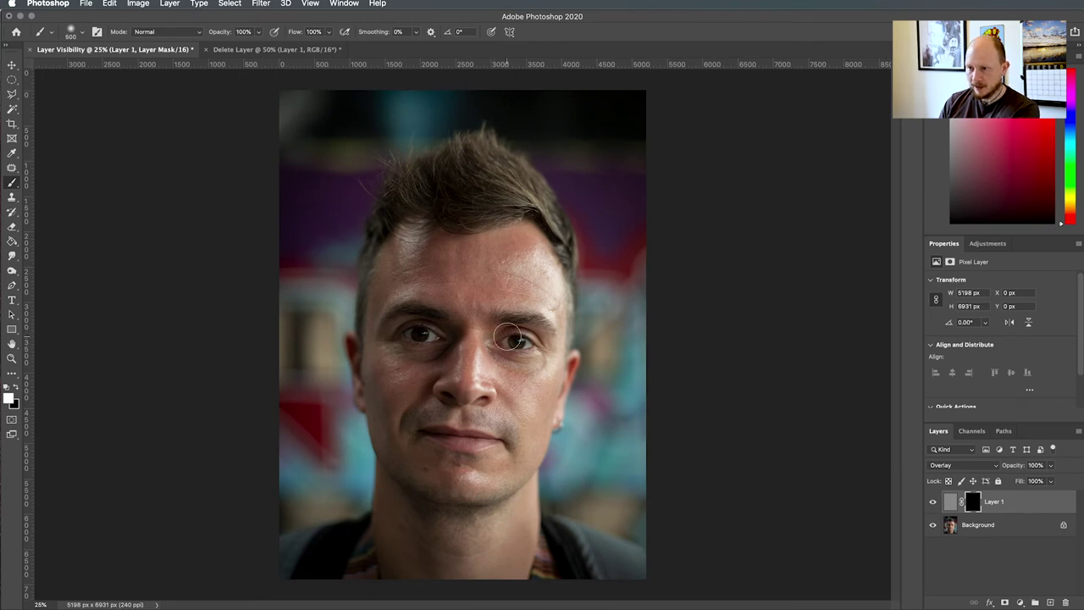
pyautogui.scroll(3, 513, 339)
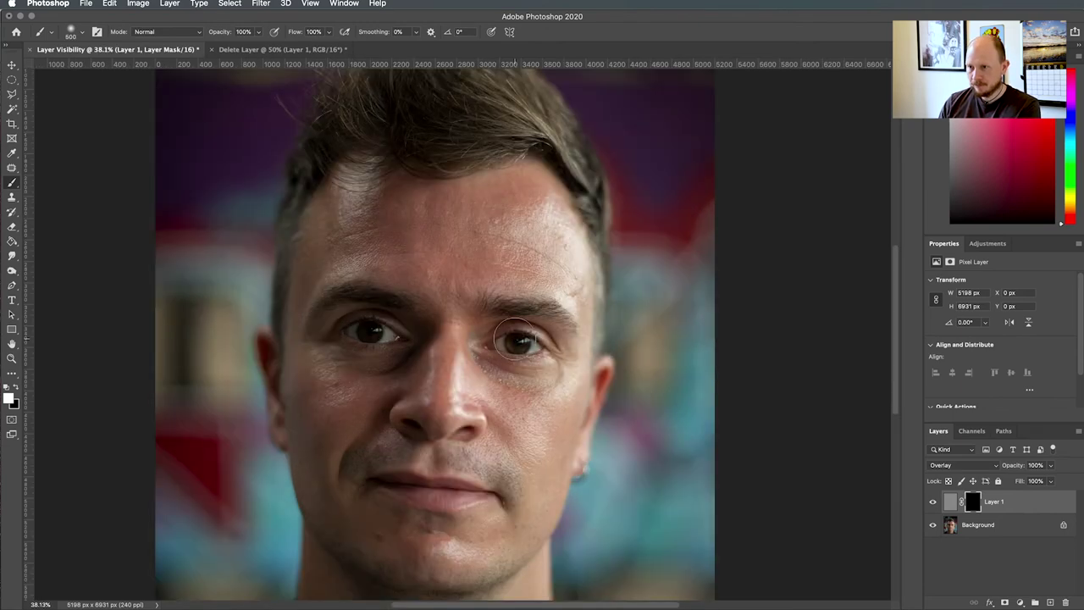
pyautogui.scroll(5, 515, 338)
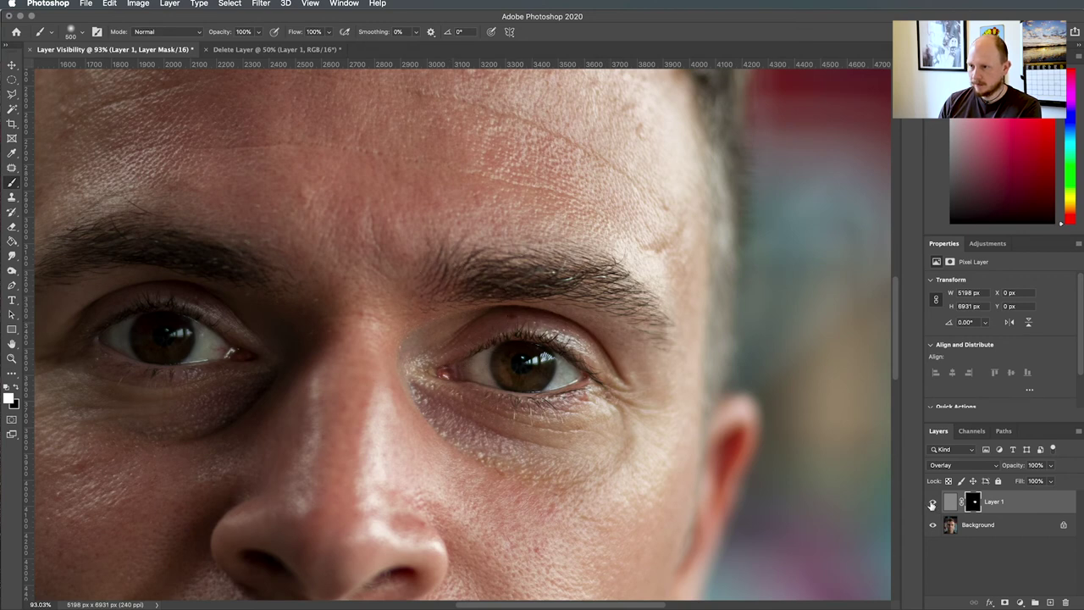
pyautogui.click(933, 502)
pyautogui.click(933, 504)
pyautogui.click(932, 505)
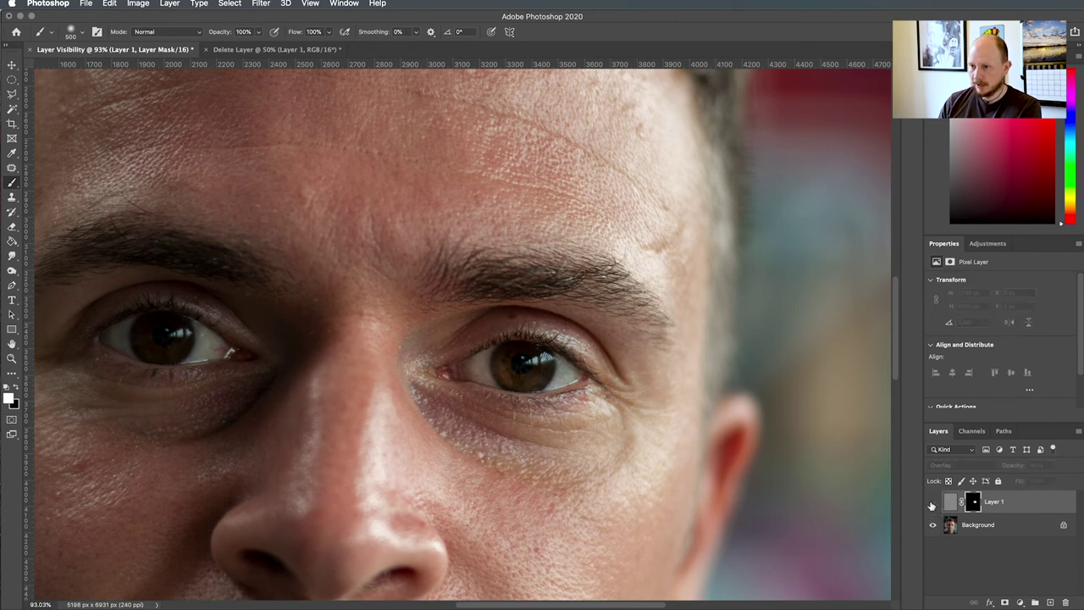
pyautogui.click(932, 503)
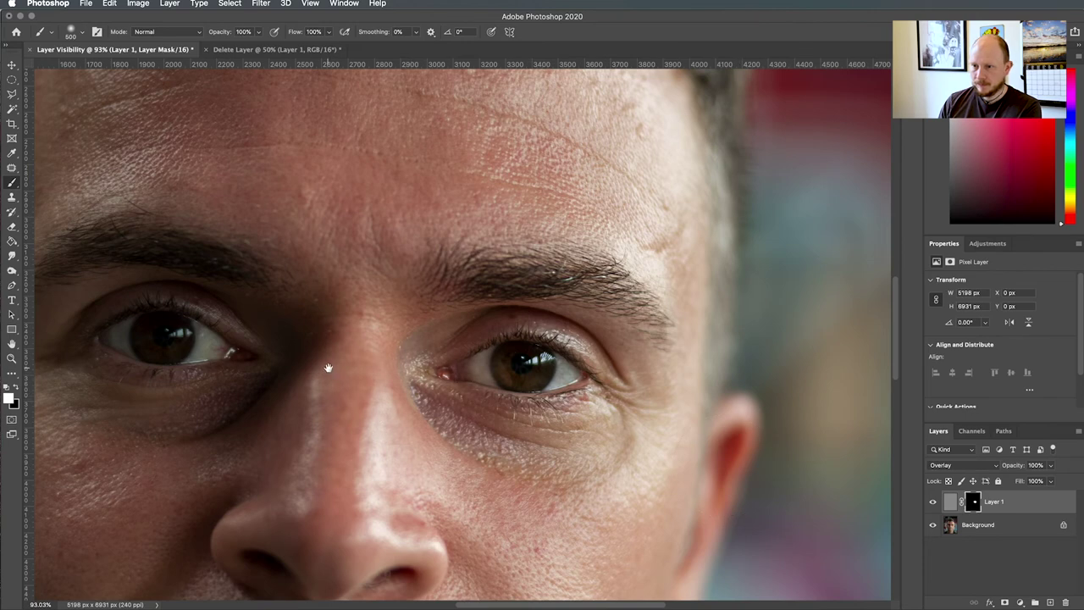
# - Paint white on the mask over the eyes to reveal their sharpening
pyautogui.moveTo(329, 367); pyautogui.dragTo(630, 370)
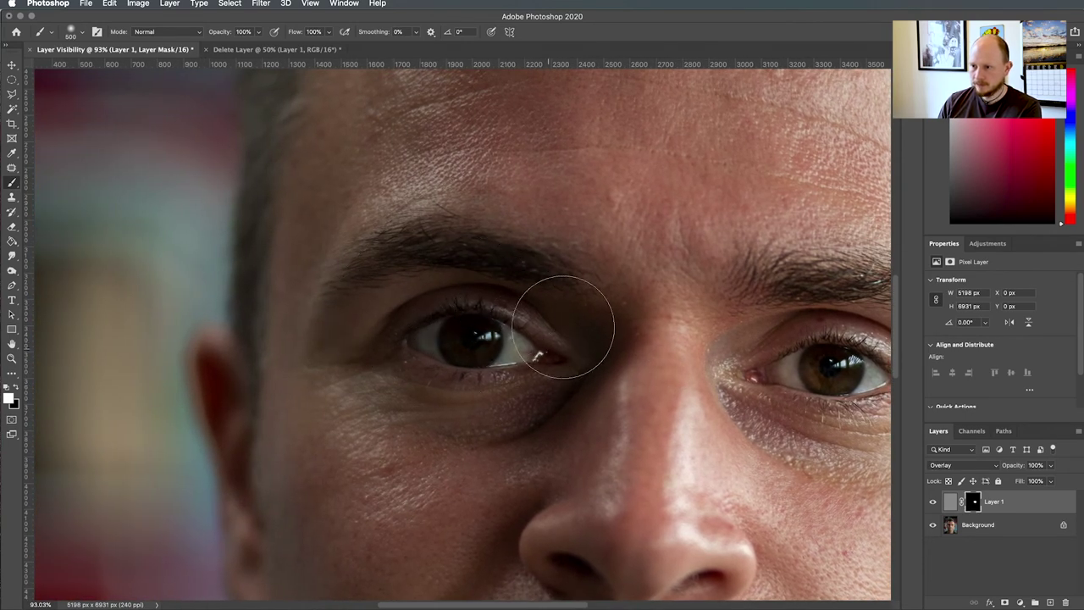
pyautogui.moveTo(563, 326)
pyautogui.mouseDown()
pyautogui.moveTo(541, 293)
pyautogui.moveTo(442, 258)
pyautogui.moveTo(391, 268)
pyautogui.moveTo(387, 310)
pyautogui.mouseUp()
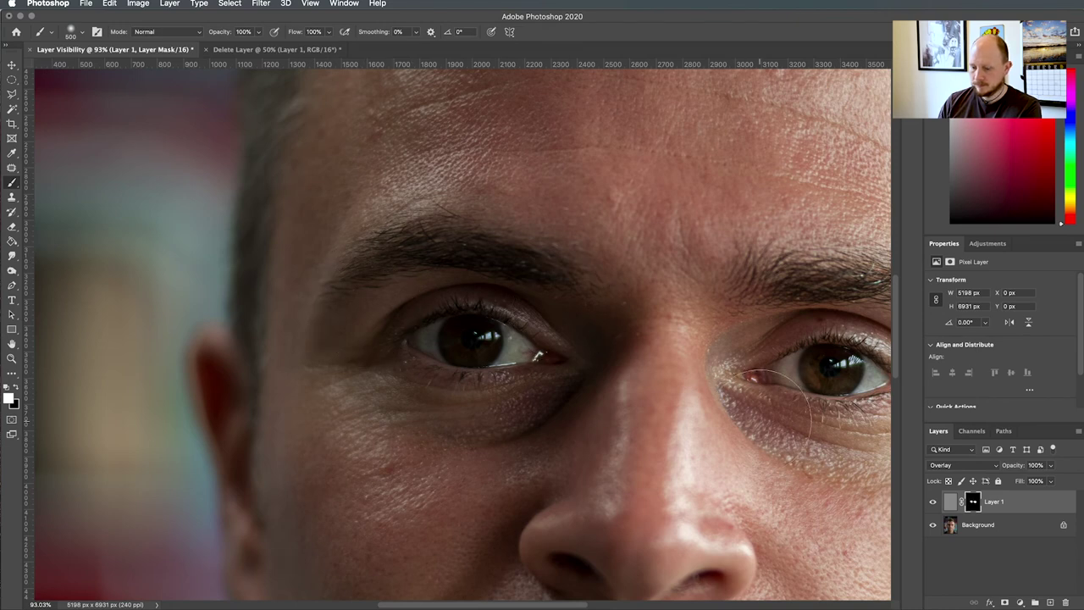
pyautogui.scroll(-5, 766, 407)
# - Paint white on the mask over the nose, mouth, rest of the face and hair
pyautogui.moveTo(746, 407); pyautogui.dragTo(565, 269)
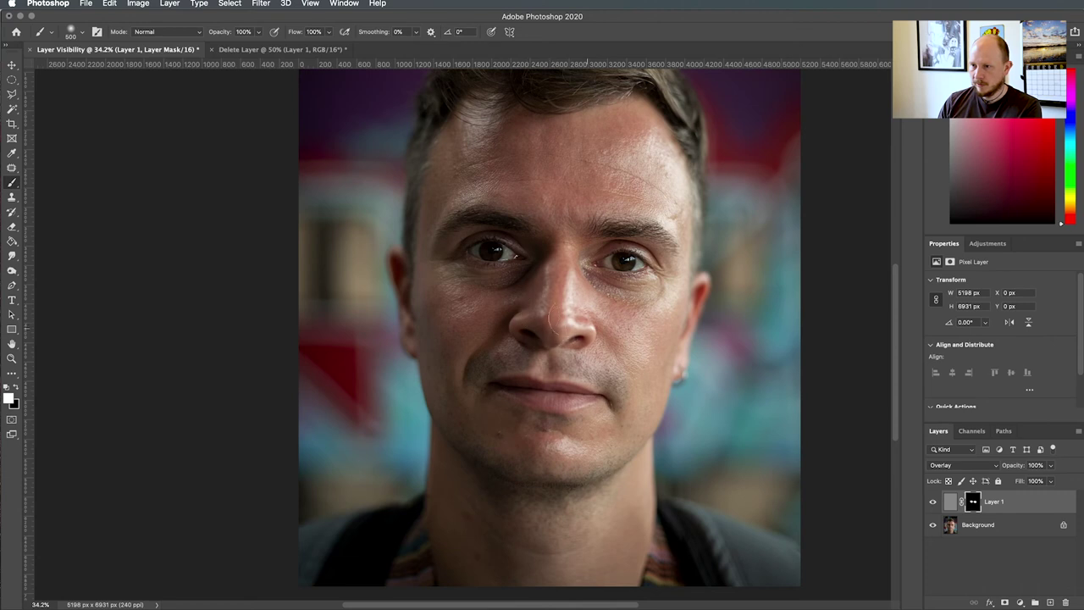
pyautogui.moveTo(559, 335)
pyautogui.mouseDown()
pyautogui.moveTo(535, 381)
pyautogui.moveTo(542, 366)
pyautogui.moveTo(586, 390)
pyautogui.mouseUp()
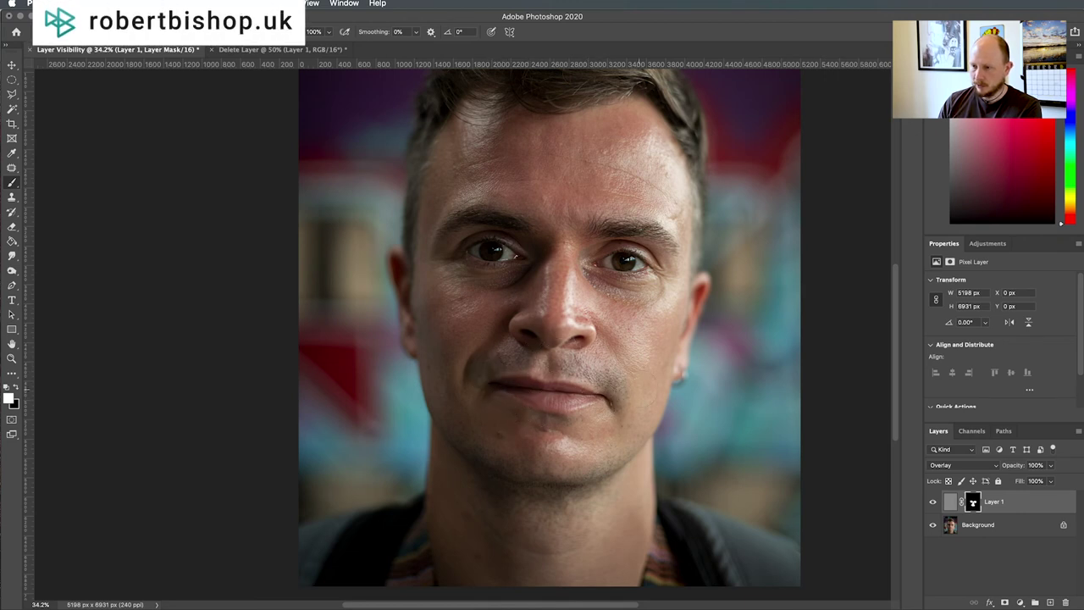
pyautogui.scroll(5, 525, 206)
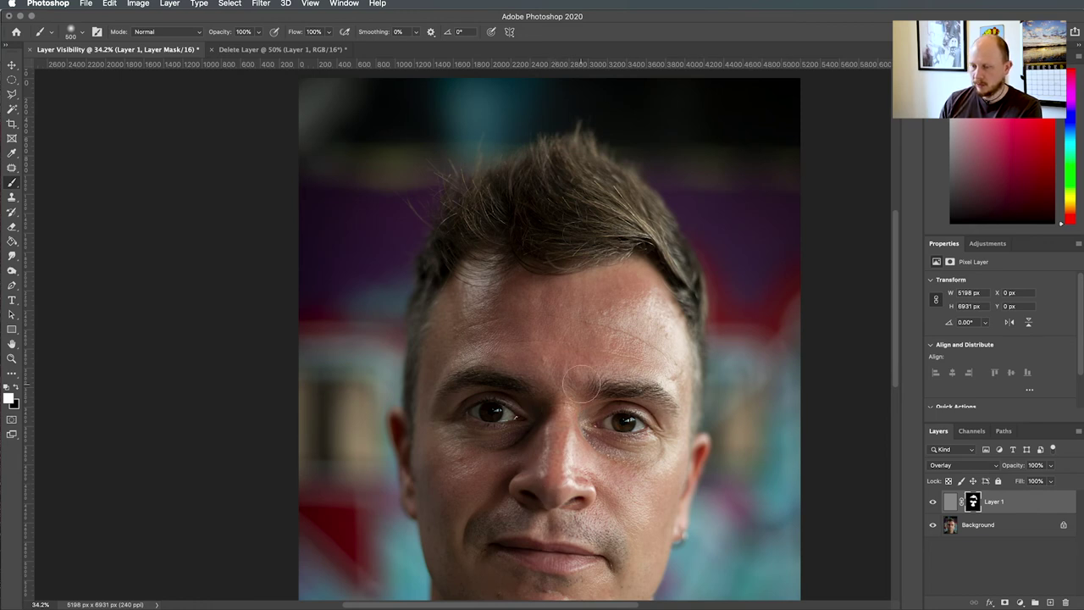
pyautogui.scroll(-3, 586, 380)
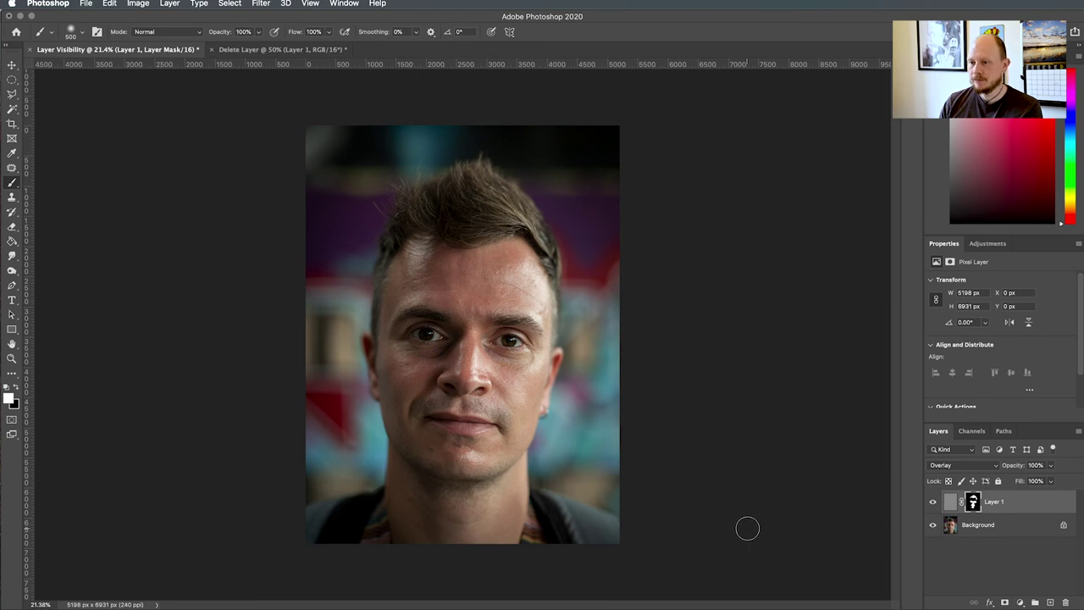
pyautogui.click(932, 503)
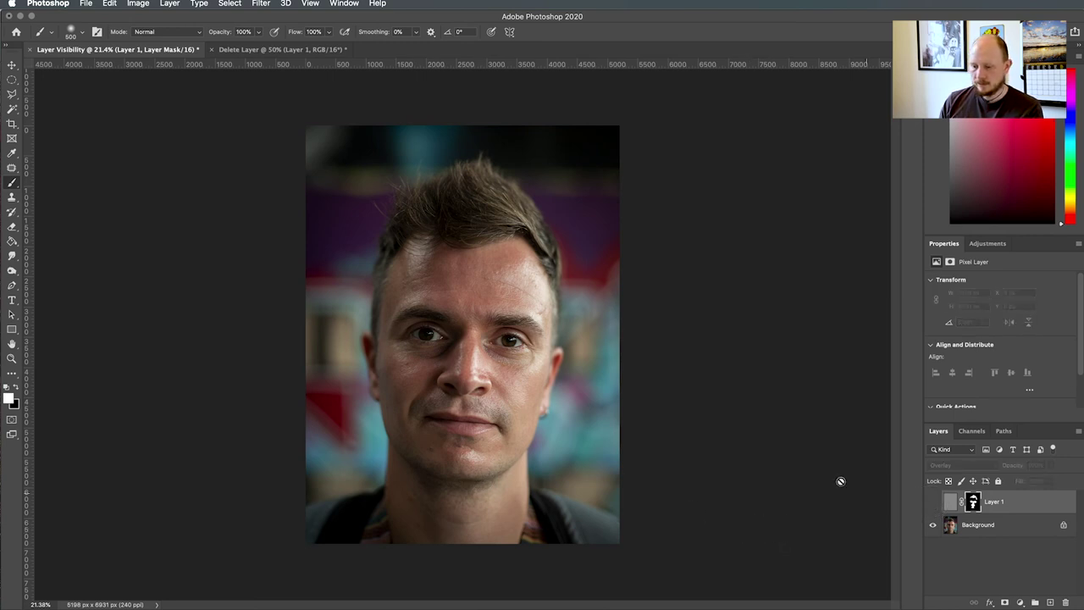
pyautogui.press('z')
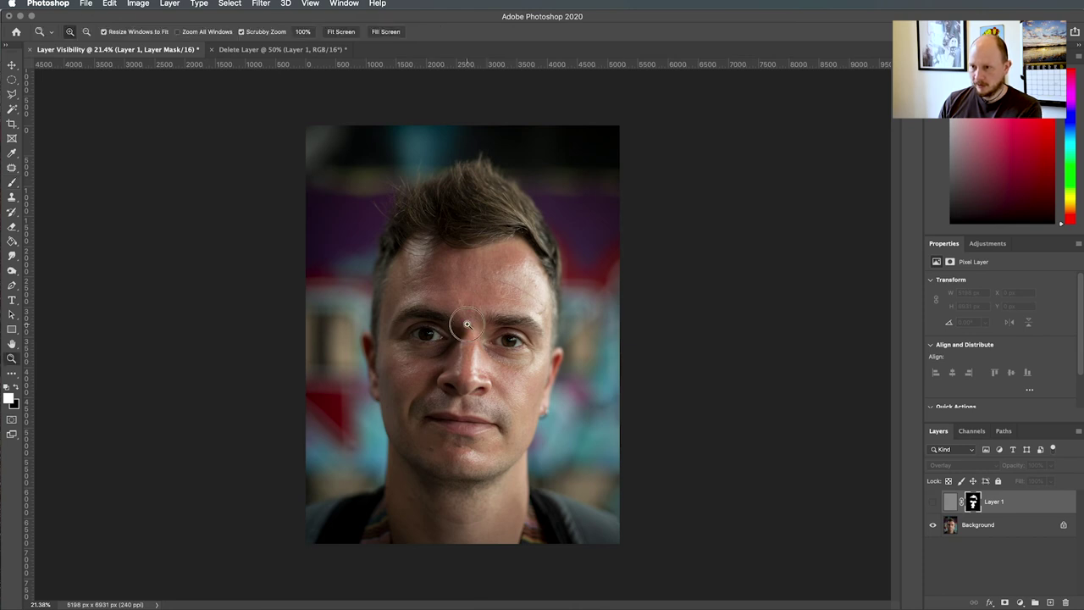
pyautogui.click(467, 330)
pyautogui.click(466, 329)
pyautogui.click(464, 329)
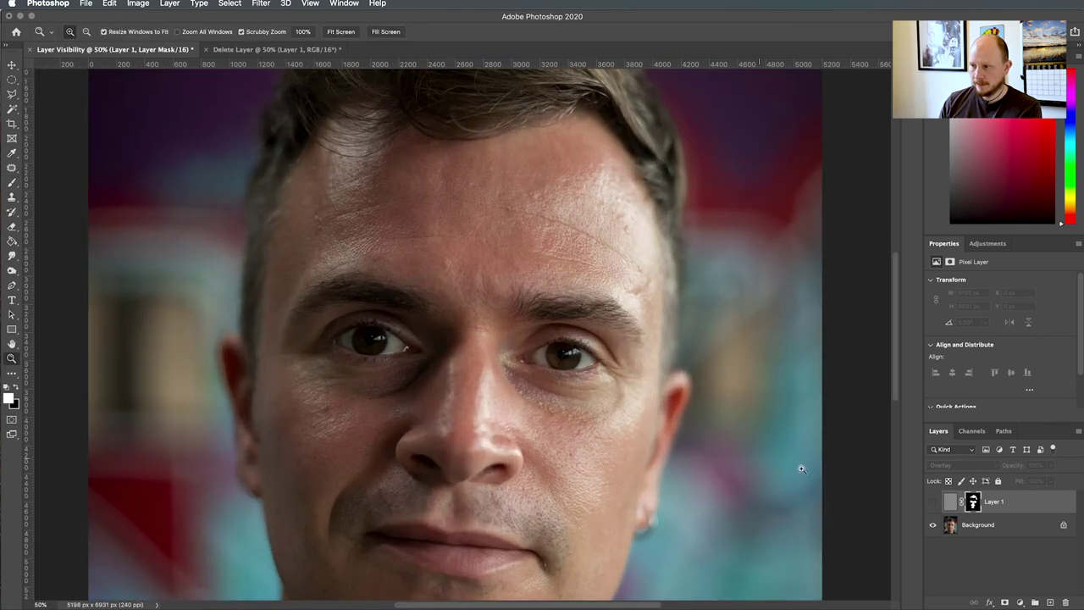
pyautogui.click(934, 504)
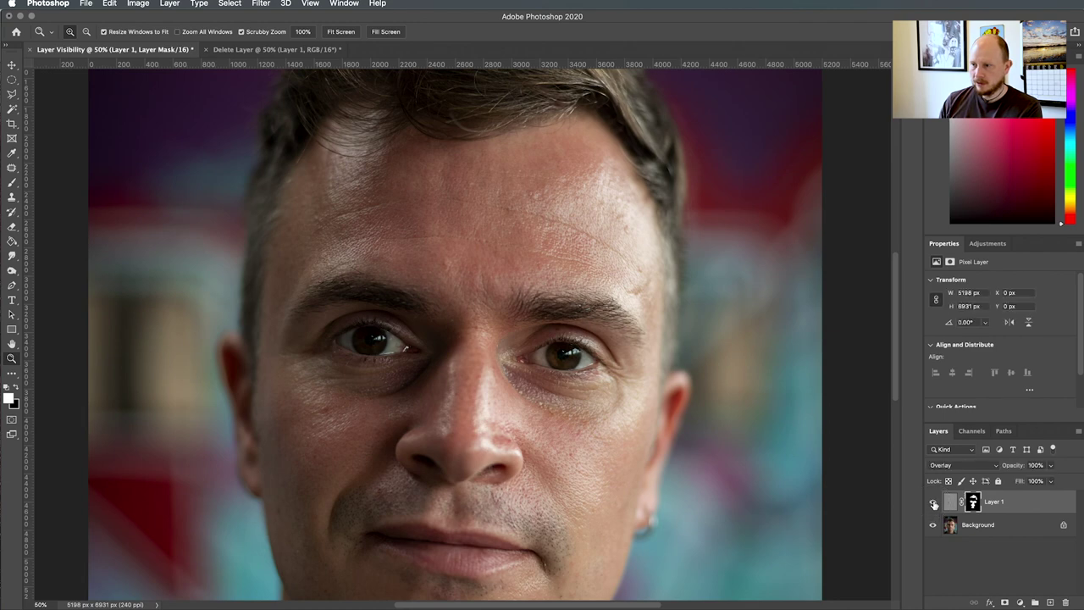
pyautogui.click(934, 504)
pyautogui.click(934, 504)
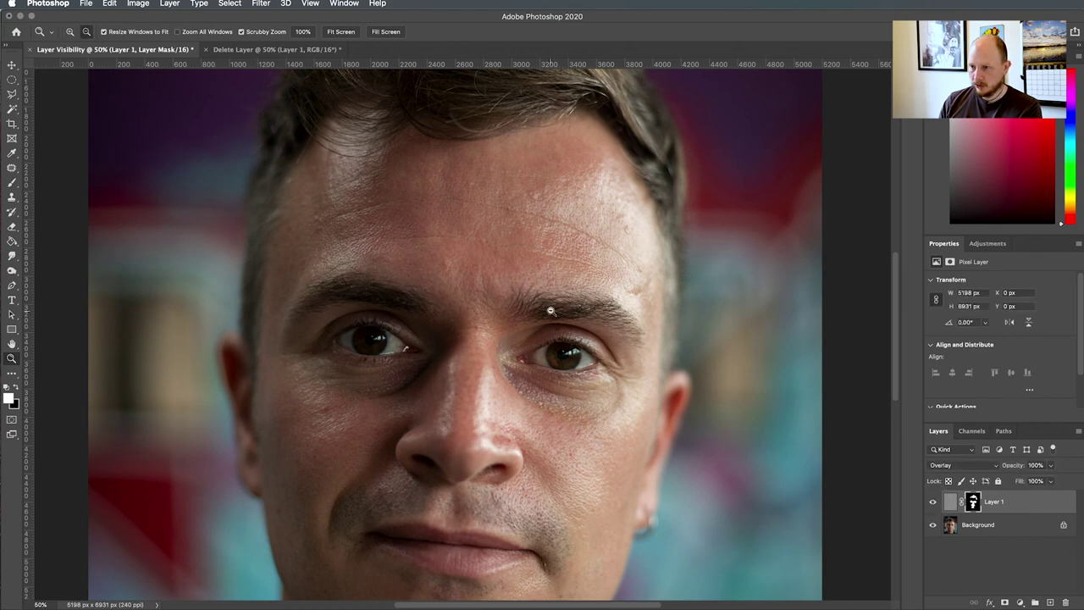
pyautogui.keyDown('alt'); pyautogui.click(550, 312); pyautogui.keyUp('alt')
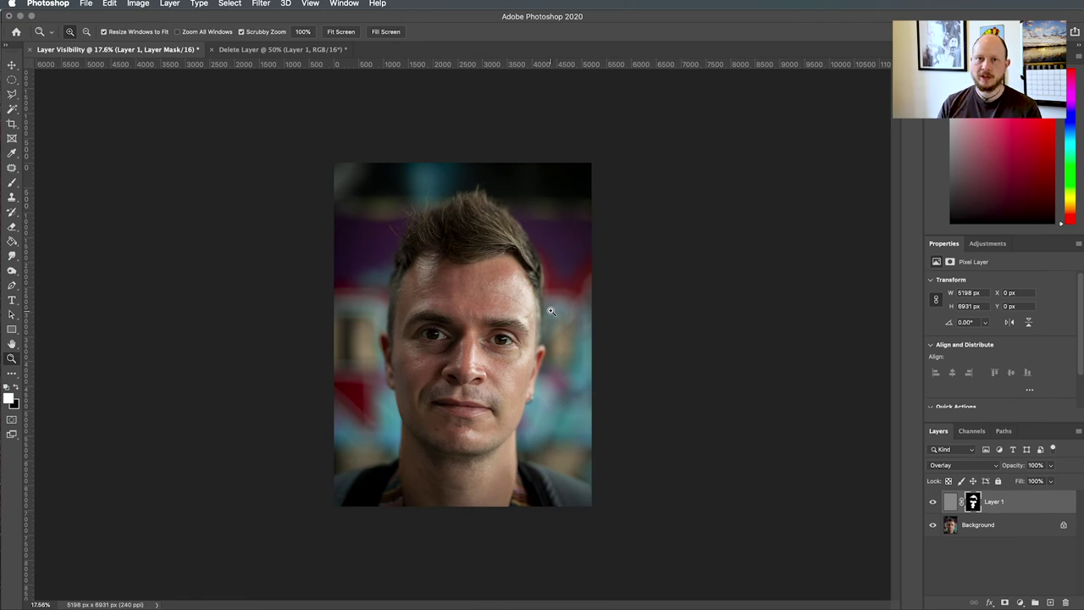